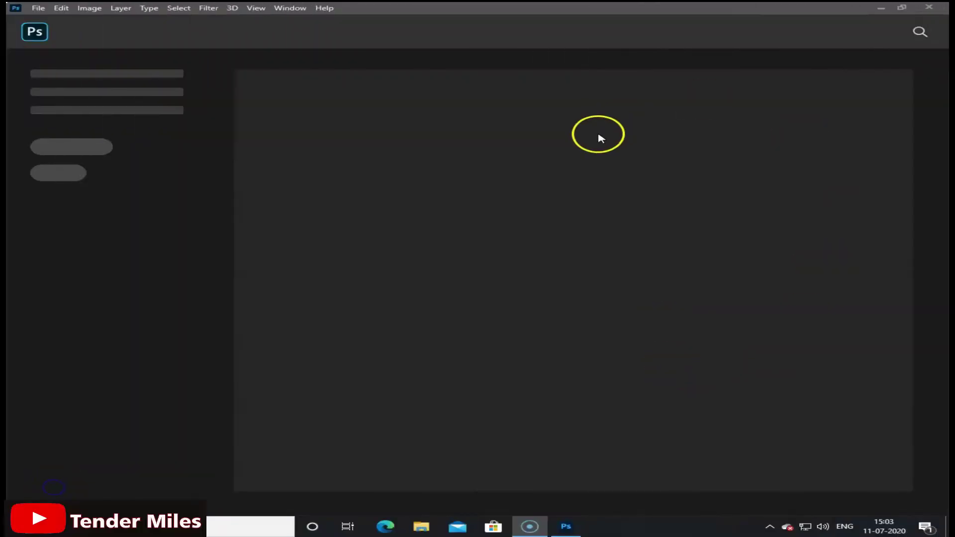
- Open the portrait unnamed (1).jpg from the Downloads folder
left_click(39, 8)
left_click(63, 19)
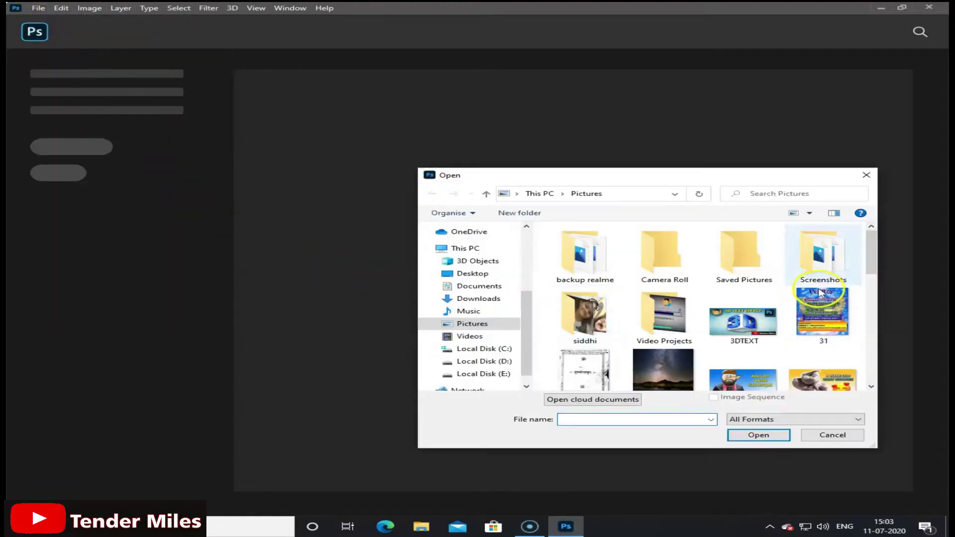
left_click(490, 287)
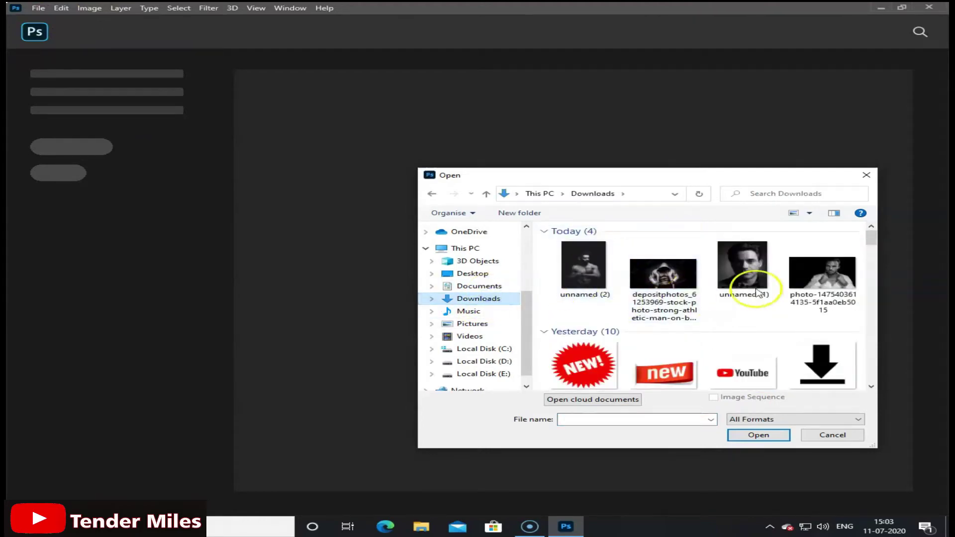
left_click(744, 291)
left_click(757, 434)
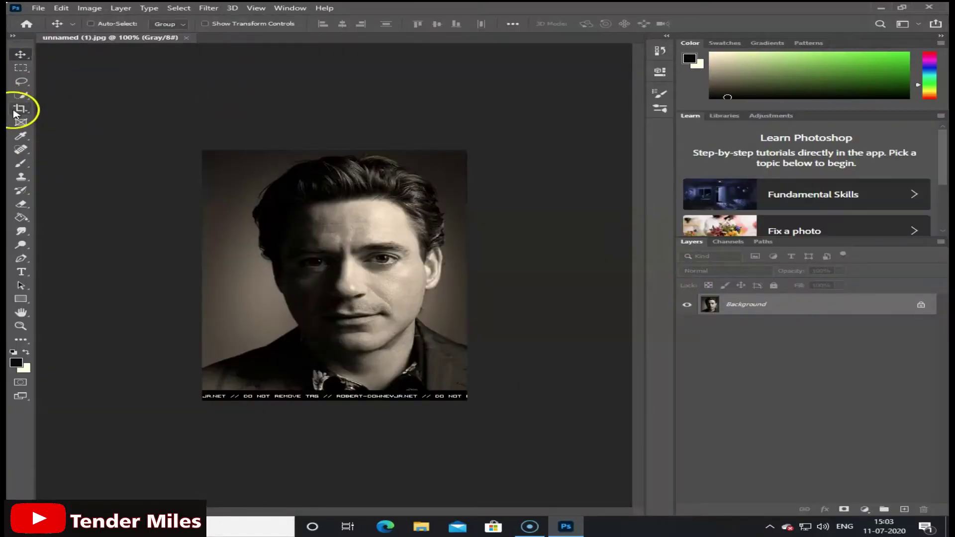
- Crop the bottom edge up above the watermark text strip and commit the crop
left_click(21, 109)
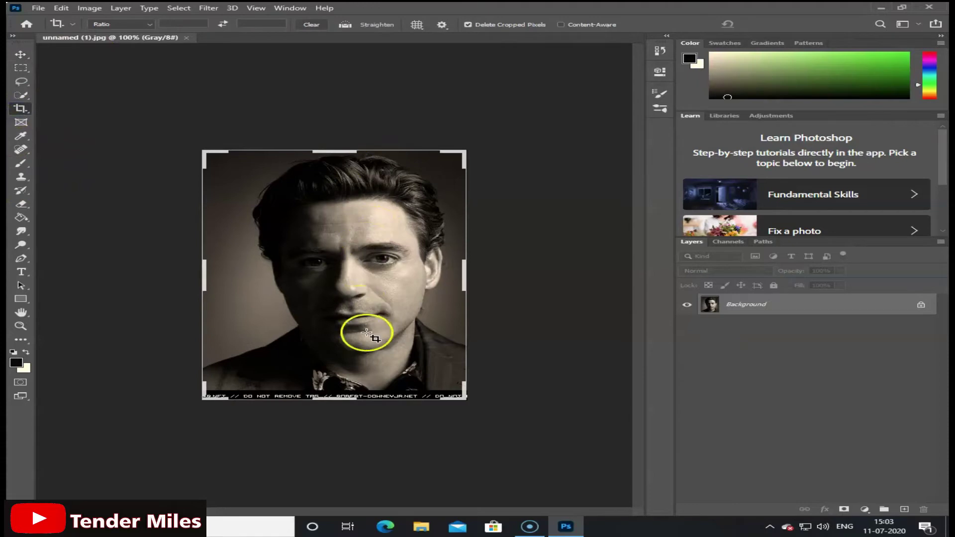
left_click(342, 402)
left_click_drag(345, 399, 346, 394)
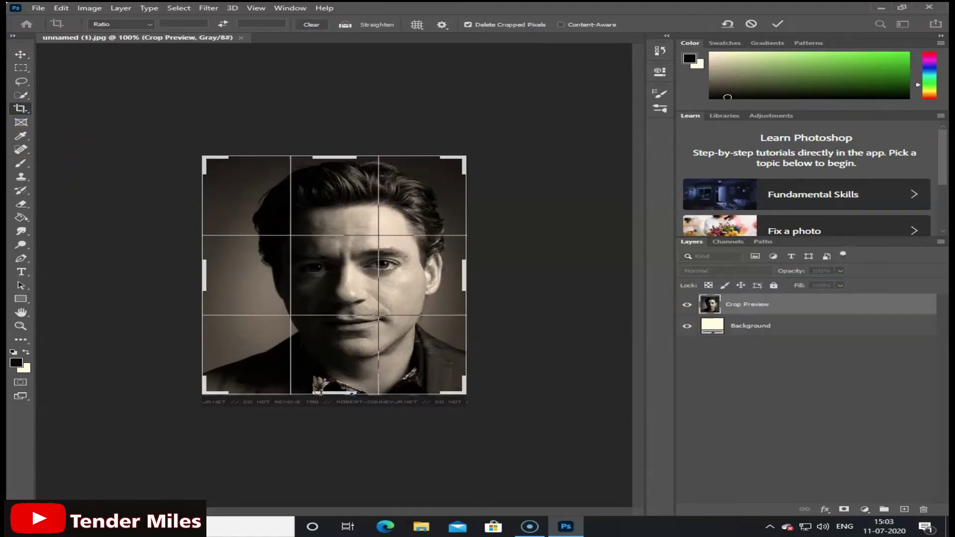
left_click(779, 25)
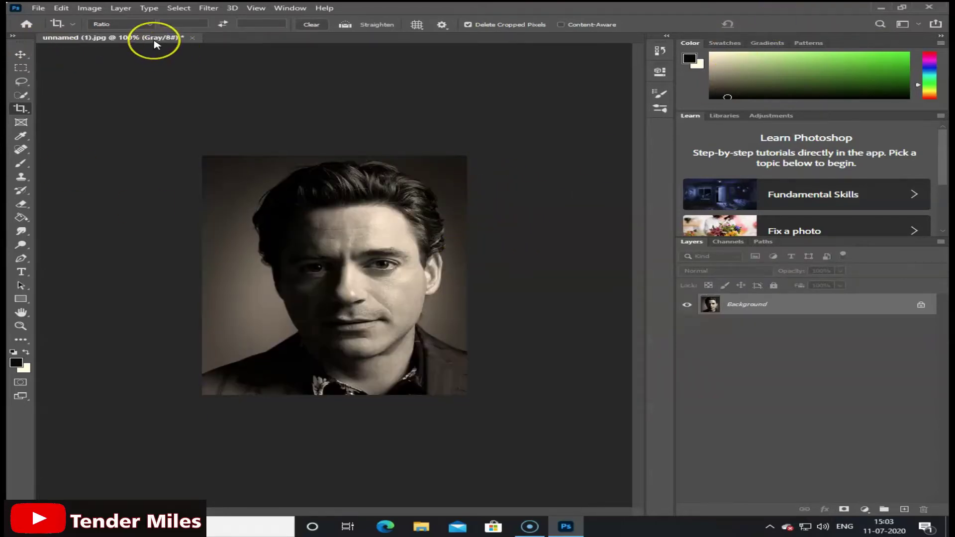
left_click(31, 51)
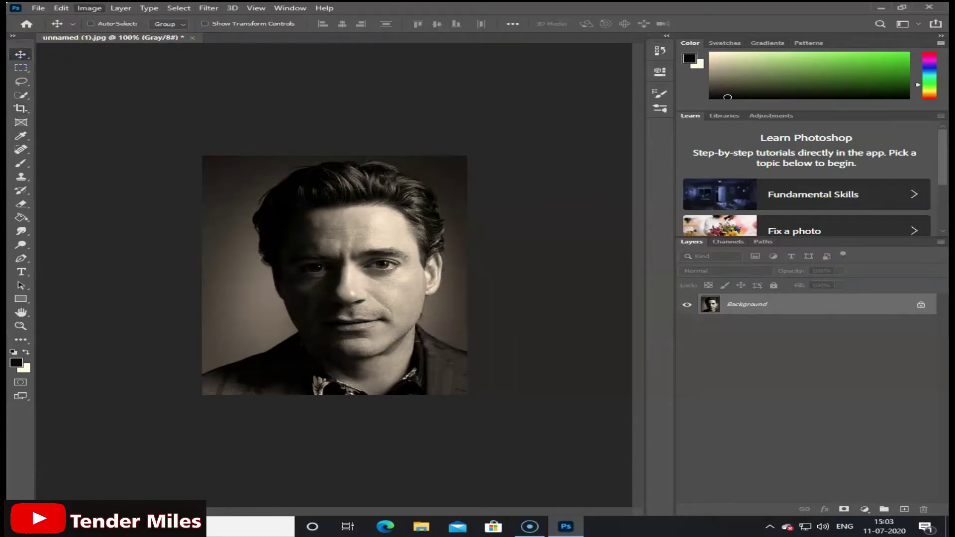
- Change the image mode from Grayscale to RGB Color
left_click(90, 8)
left_click(252, 20)
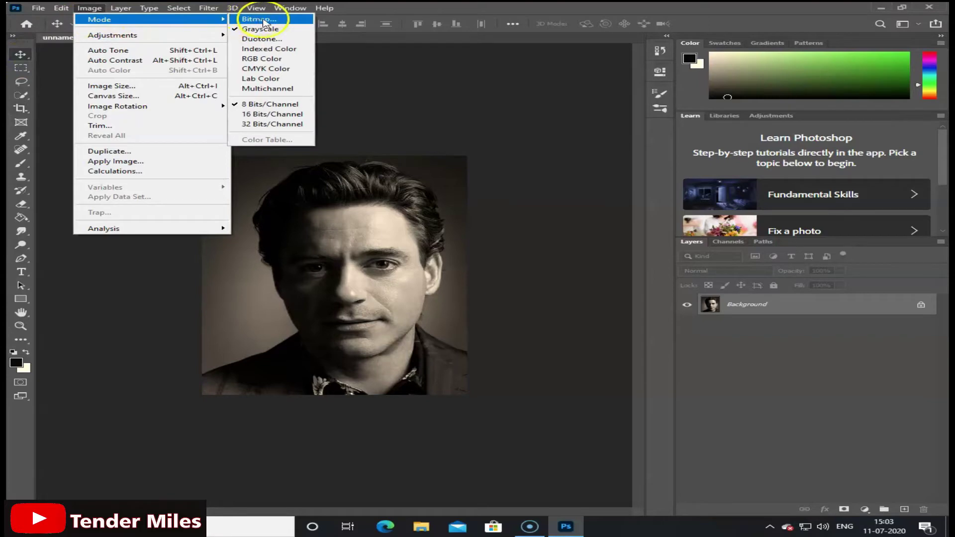
left_click(283, 59)
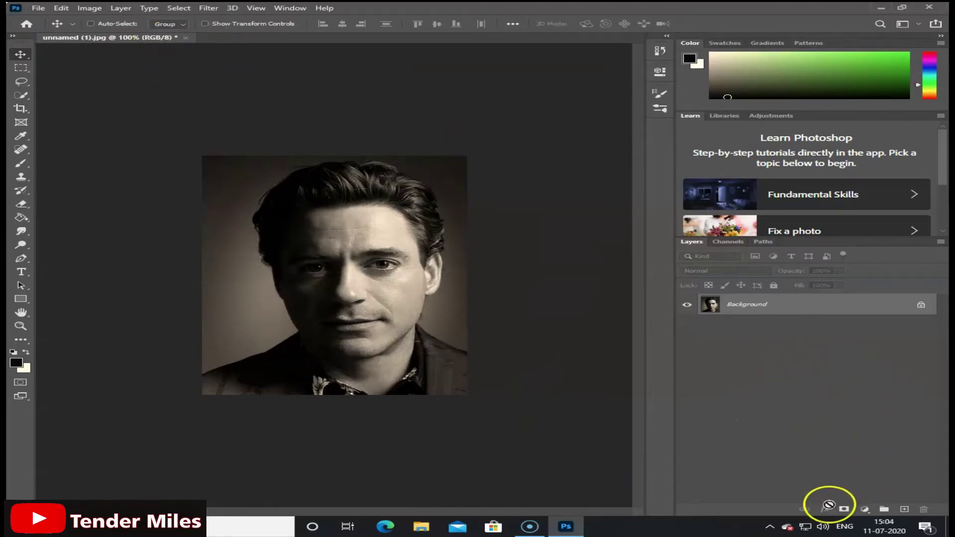
- Add a Gradient Map adjustment layer and select its white highlight stop for recolouring
left_click(864, 509)
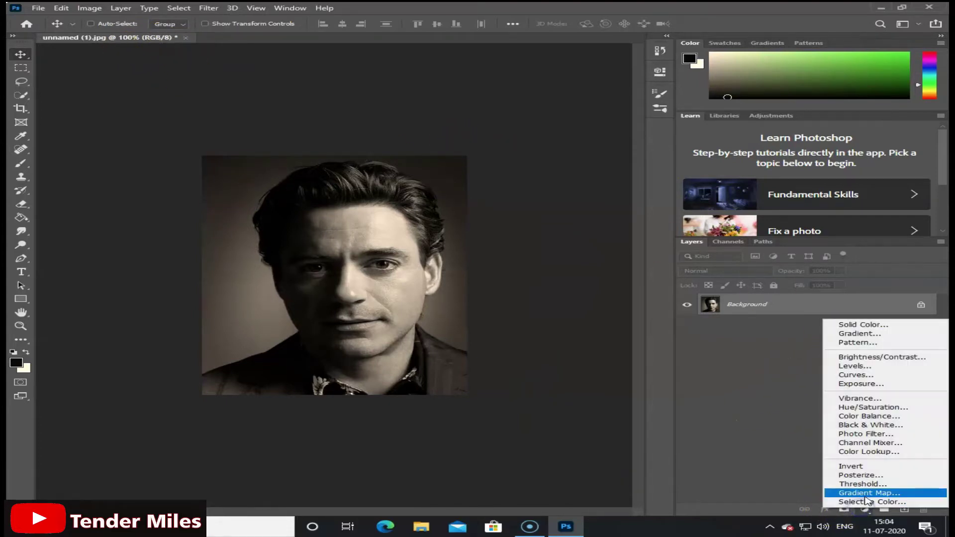
left_click(868, 493)
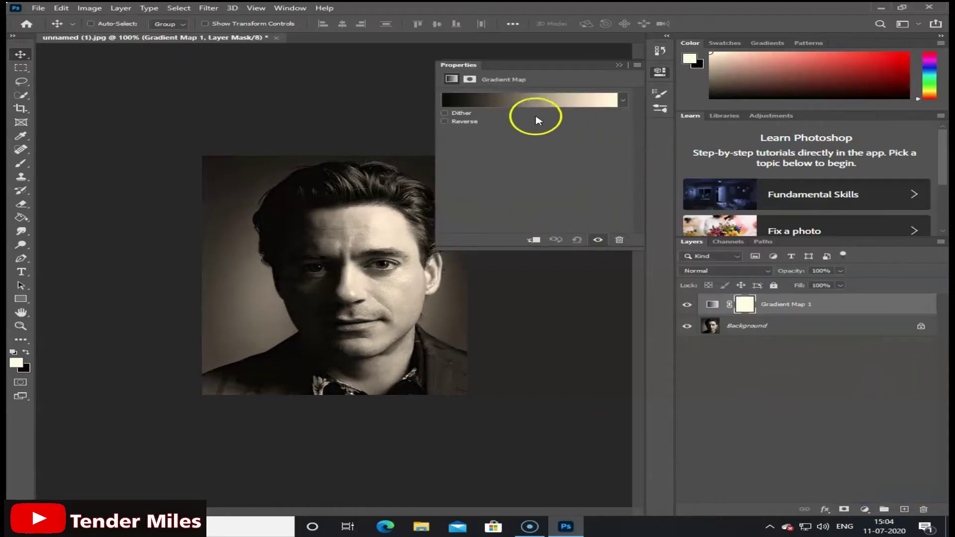
left_click(564, 99)
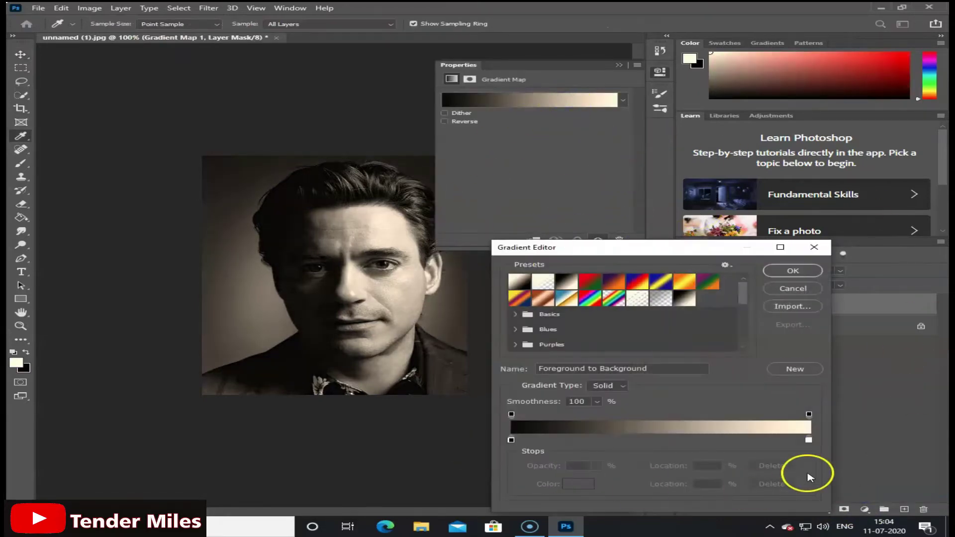
left_click(809, 440)
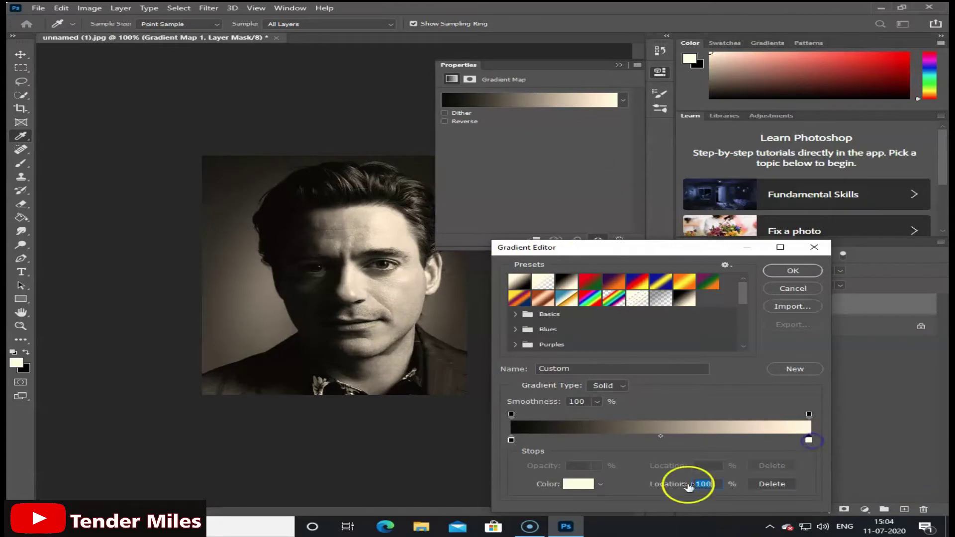
left_click(577, 484)
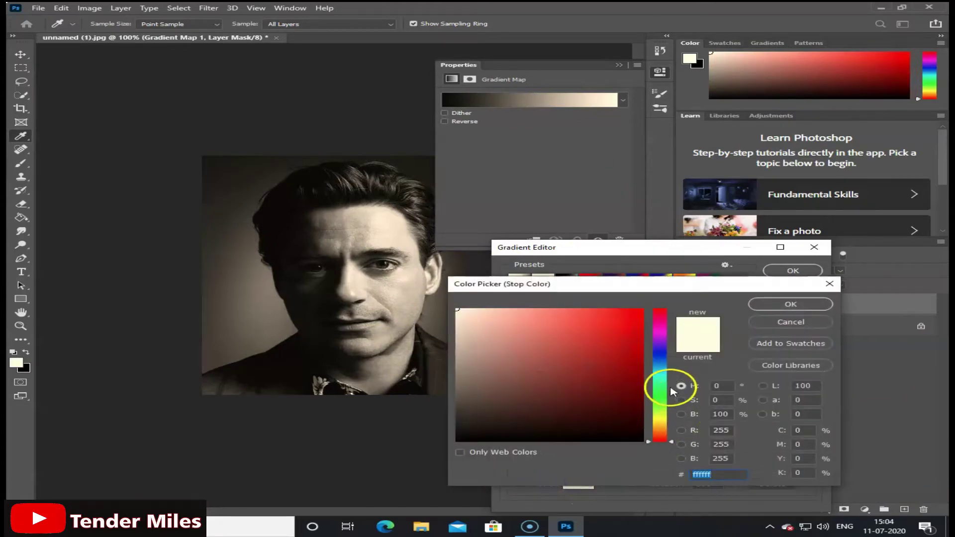
- Set the highlight stop to cyan #29b8f3 and apply the black-to-cyan gradient
left_click(660, 365)
left_click(612, 315)
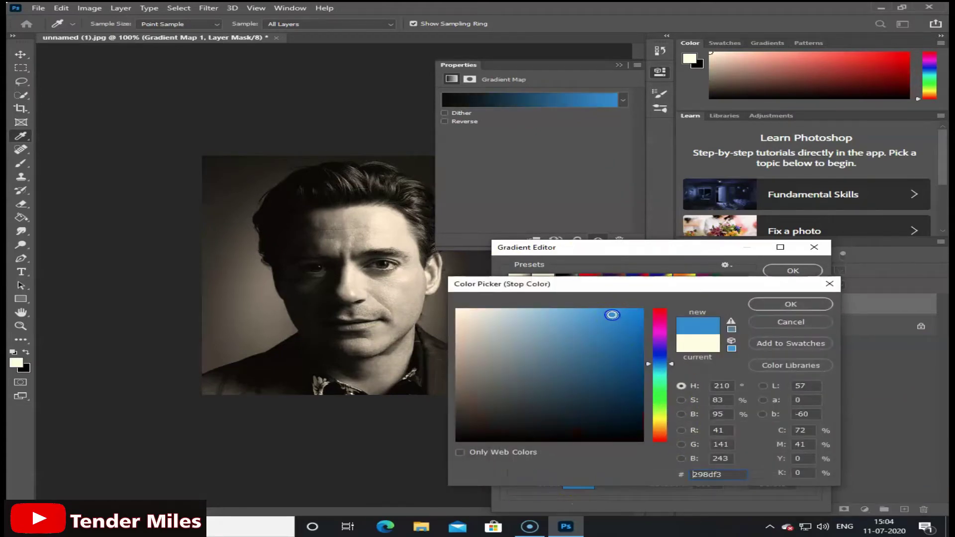
left_click(661, 365)
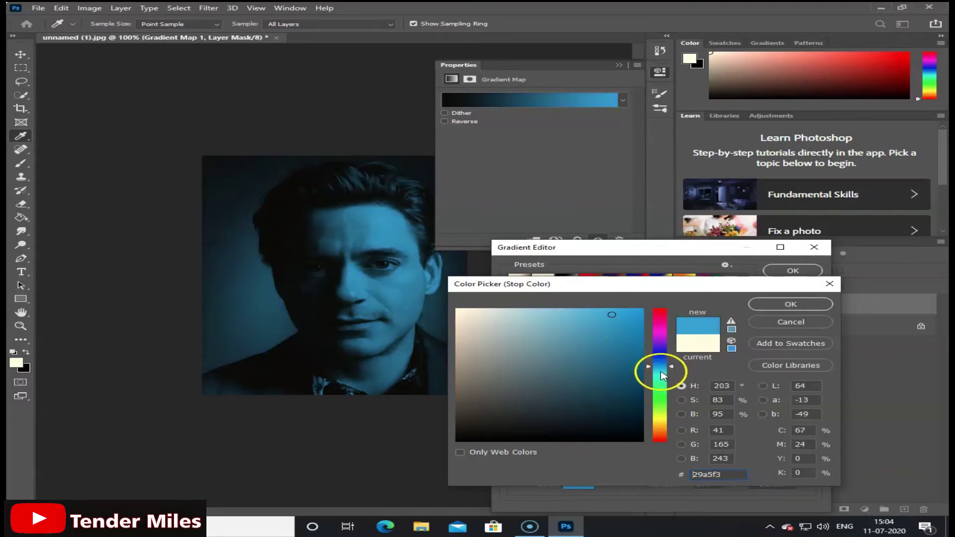
left_click(661, 372)
left_click(664, 366)
left_click(664, 369)
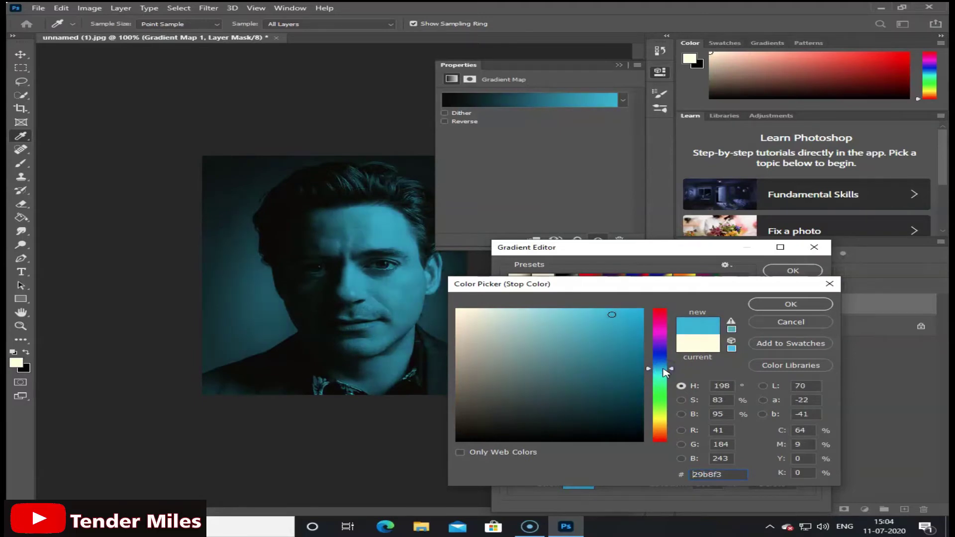
left_click(789, 304)
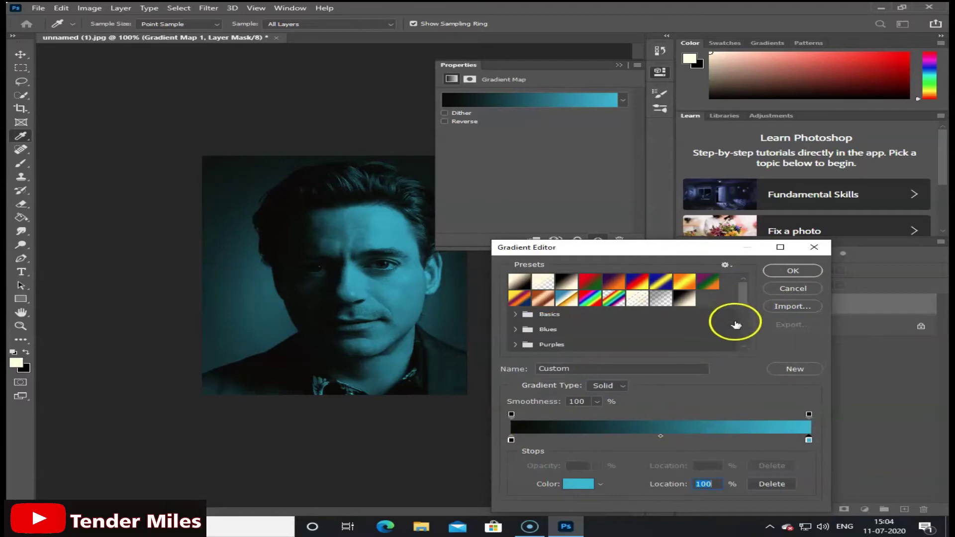
left_click(793, 271)
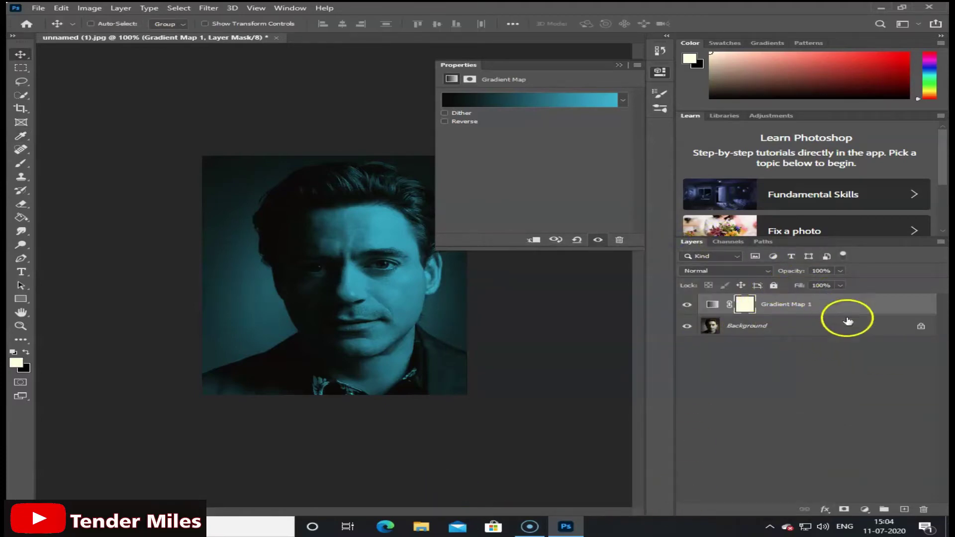
left_click(620, 65)
- Add a second Gradient Map from the Black, White preset and select its right stop
left_click(864, 509)
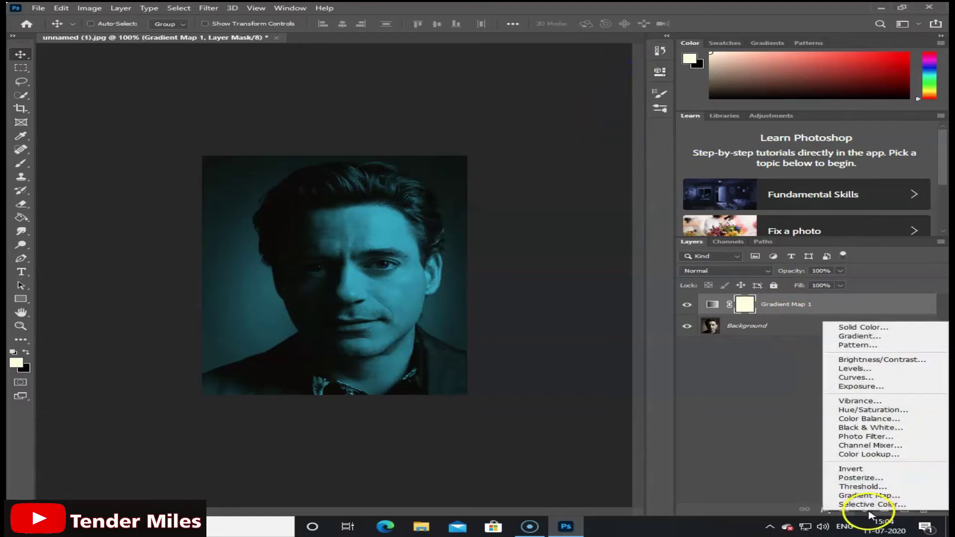
left_click(881, 497)
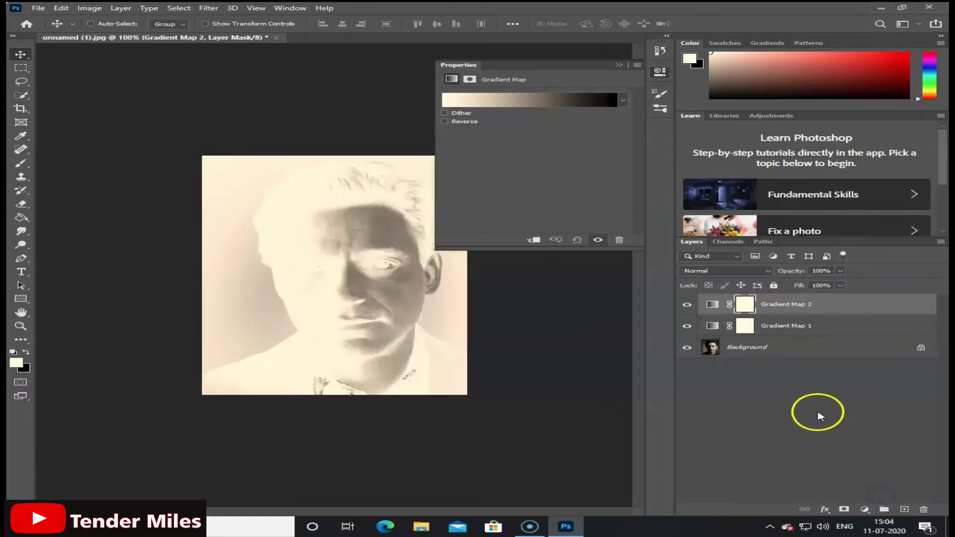
left_click(591, 101)
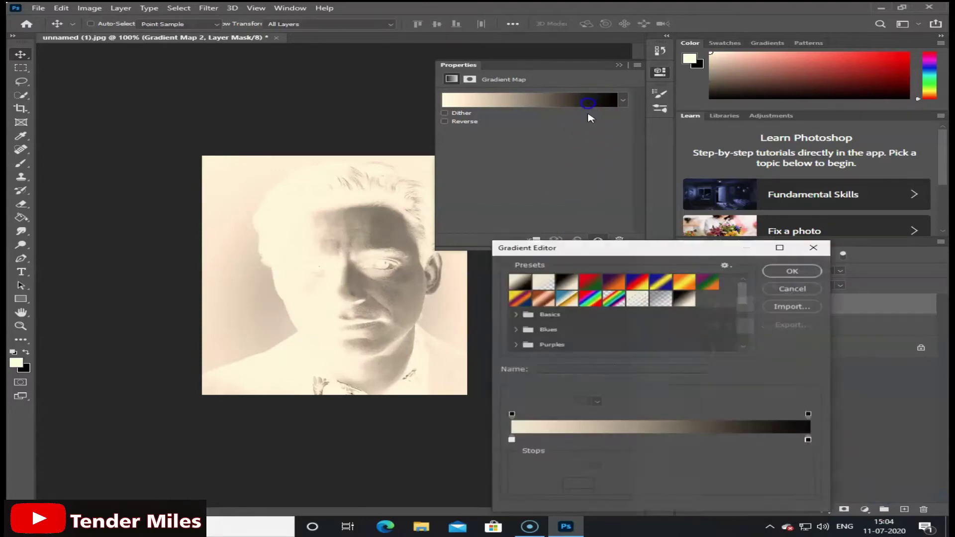
left_click(566, 284)
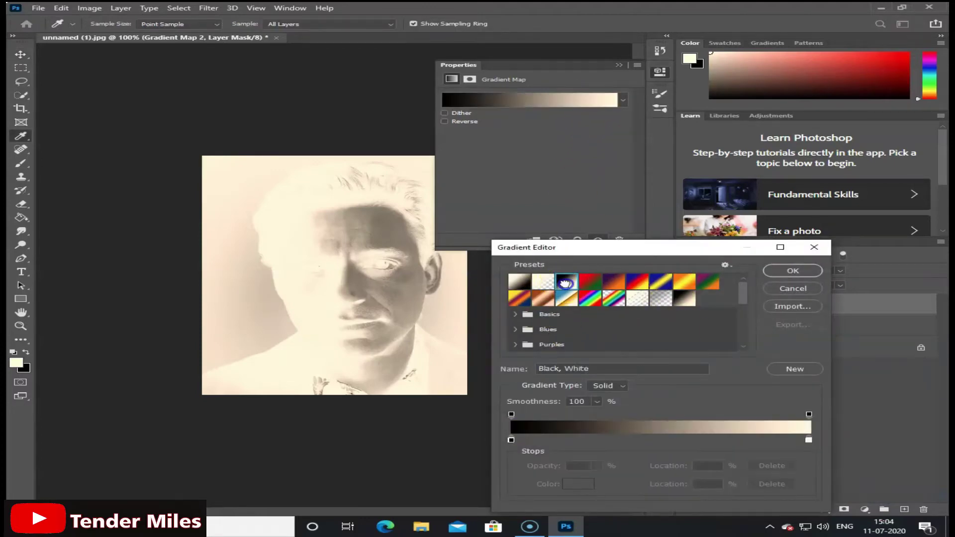
left_click(808, 440)
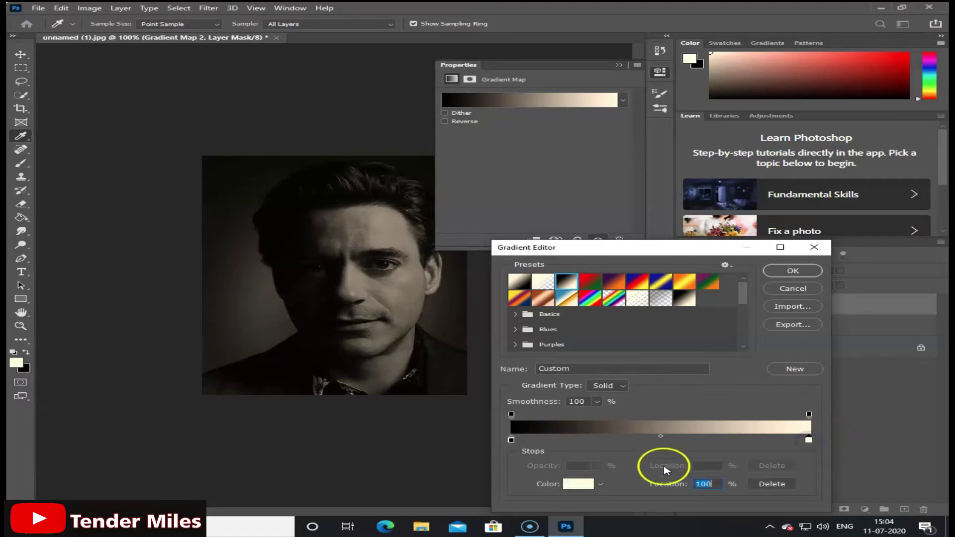
left_click(578, 484)
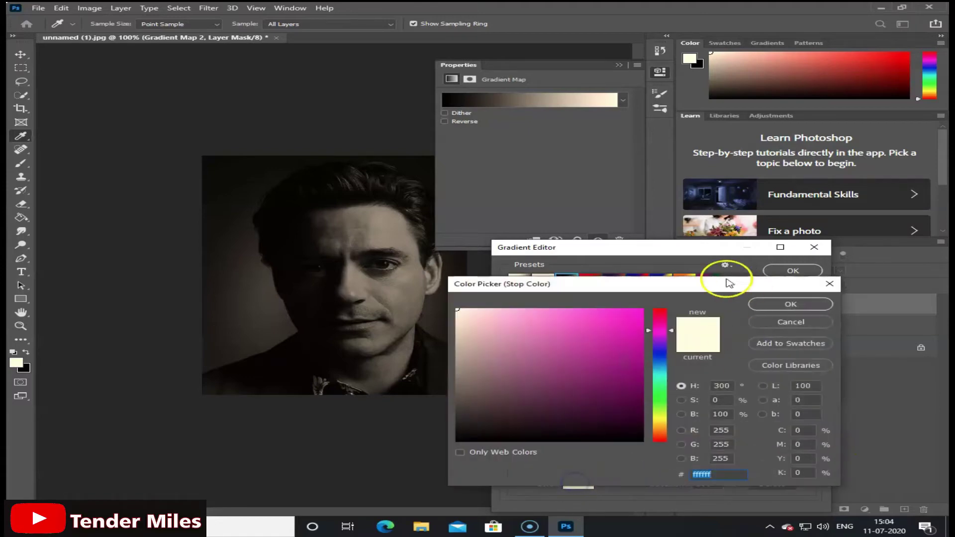
- Set the right stop to deep red #f84420 and apply the black-to-red gradient
left_click(660, 314)
left_click_drag(617, 312, 563, 313)
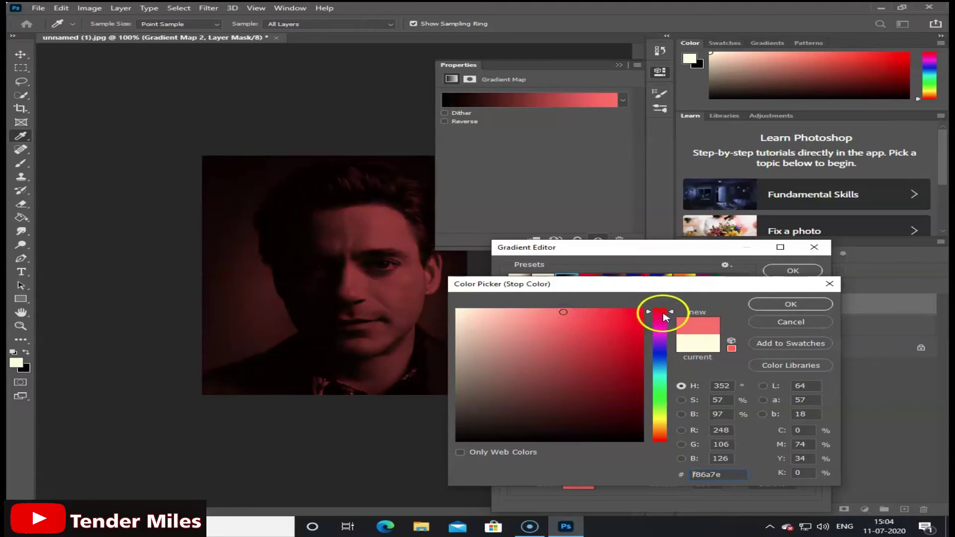
left_click(659, 439)
left_click(599, 311)
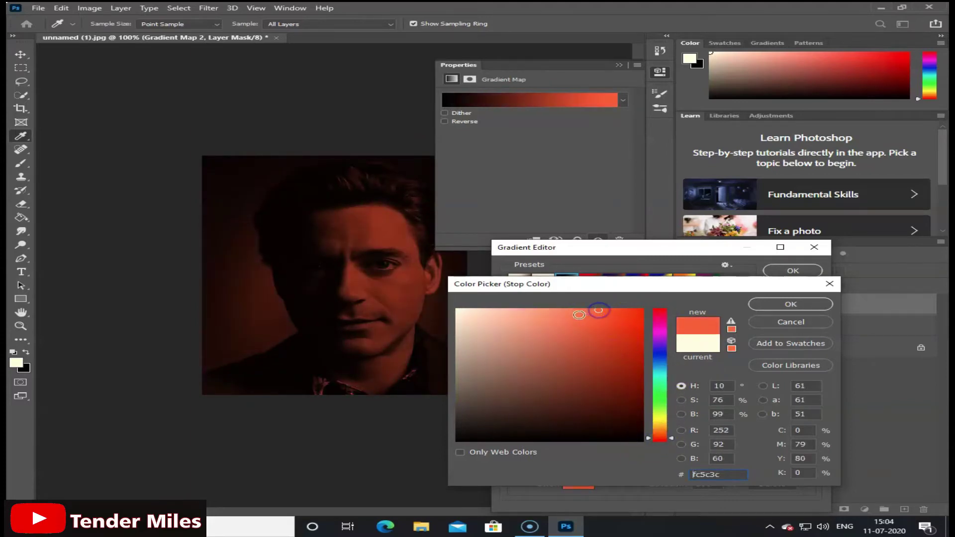
left_click(559, 313)
left_click_drag(607, 316, 617, 311)
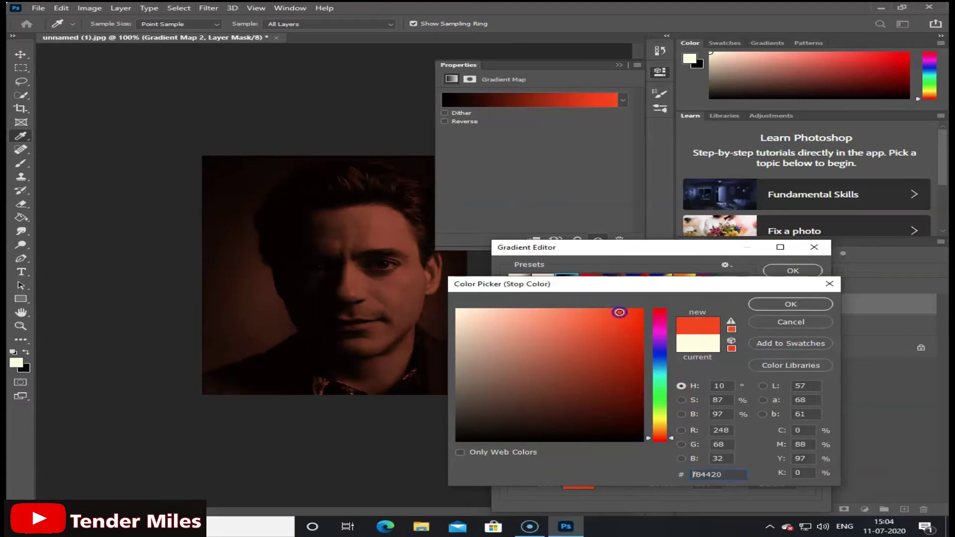
left_click(776, 304)
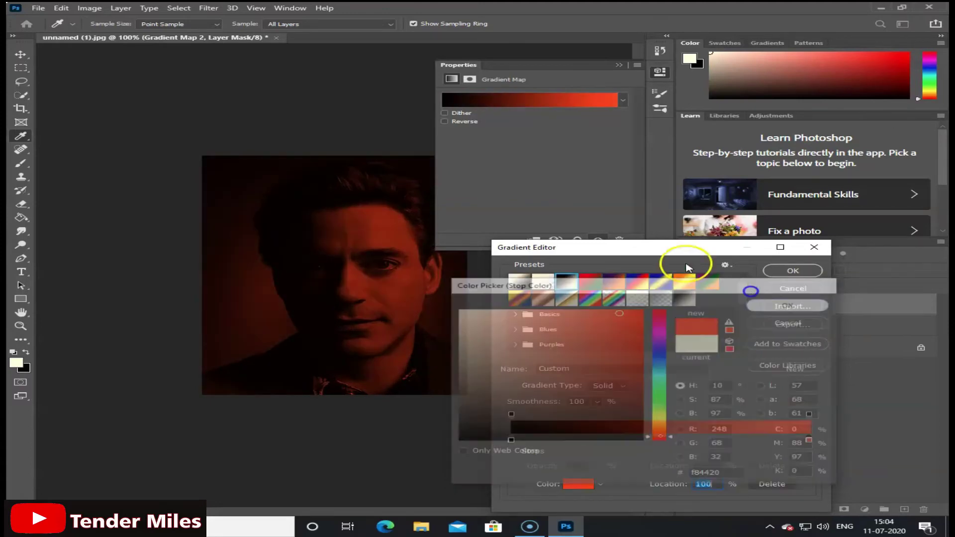
left_click(790, 271)
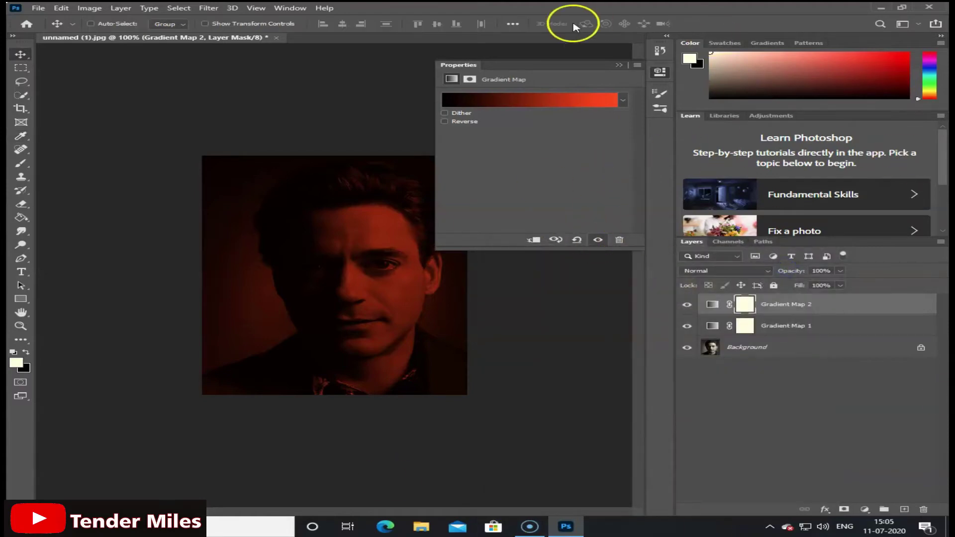
left_click(620, 66)
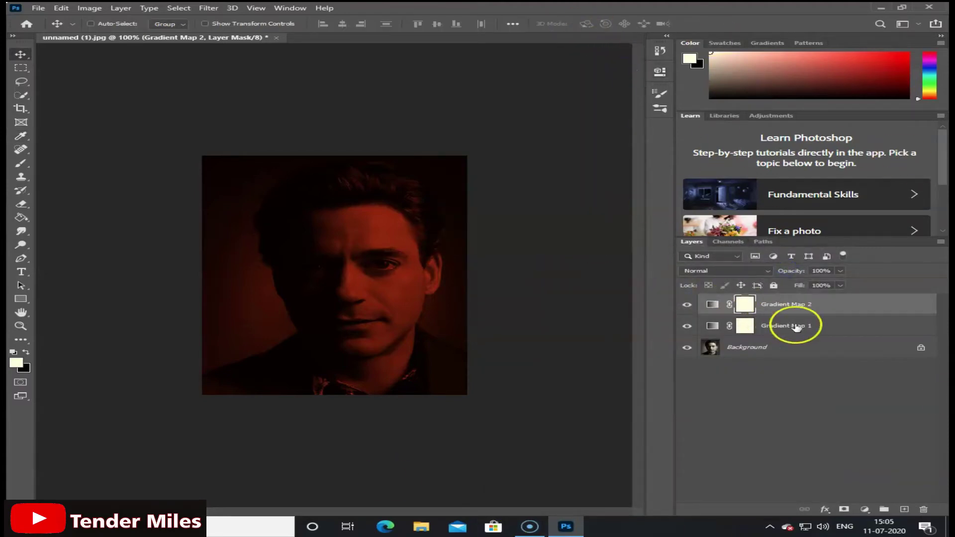
- Invert the Gradient Map 2 mask to hide the red, and choose the Brush at 25% flow
key("ctrl")
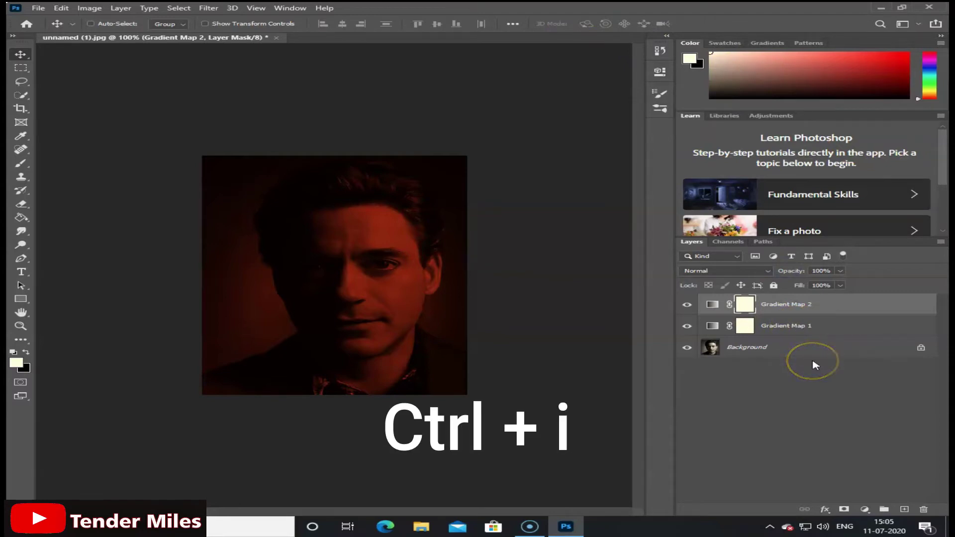
key("ctrl+i")
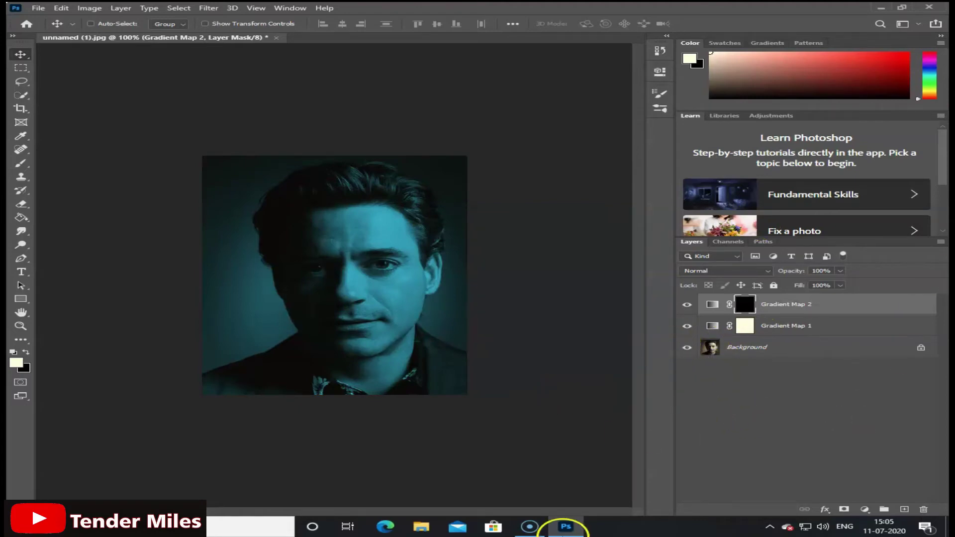
left_click(20, 166)
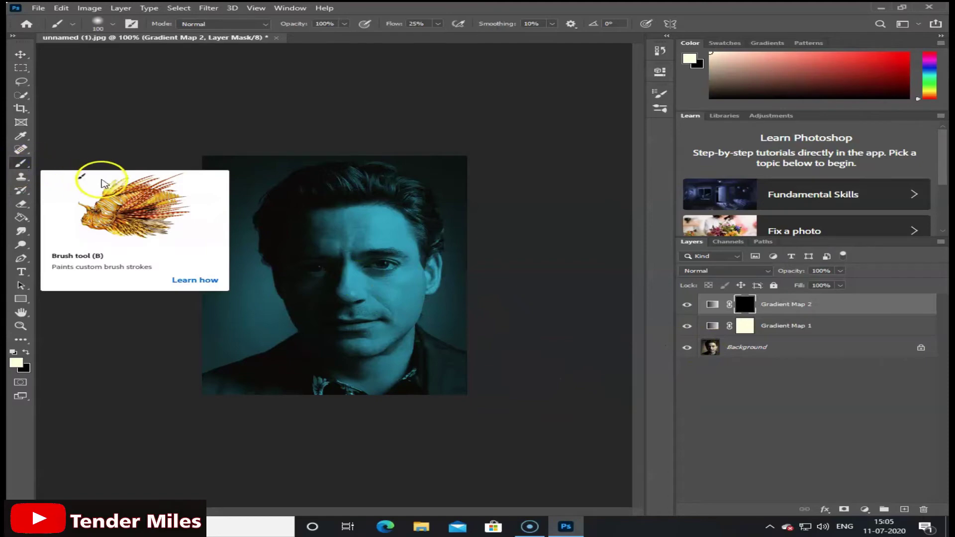
left_click(438, 24)
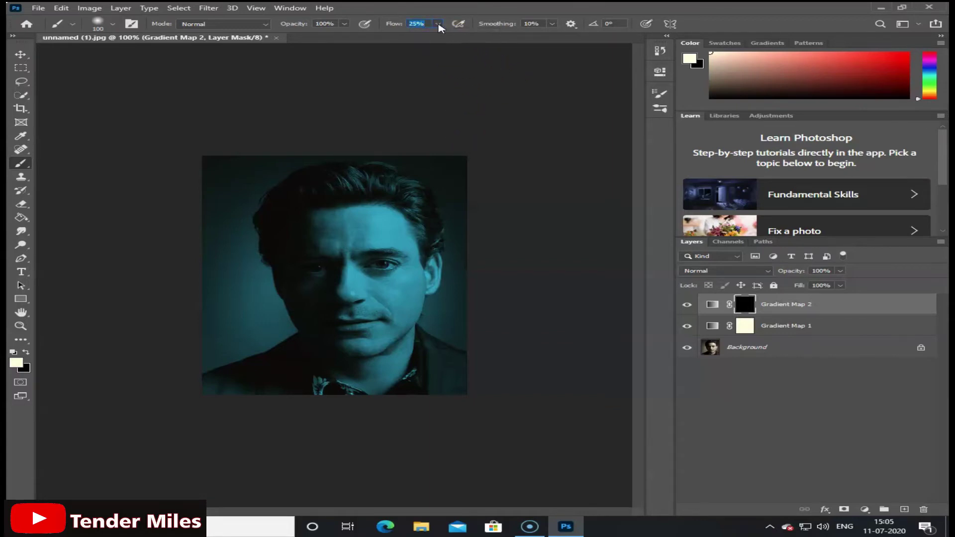
- Paint red back into the top-left background and along the left side of the face
left_click(216, 185)
left_click_drag(216, 183, 231, 181)
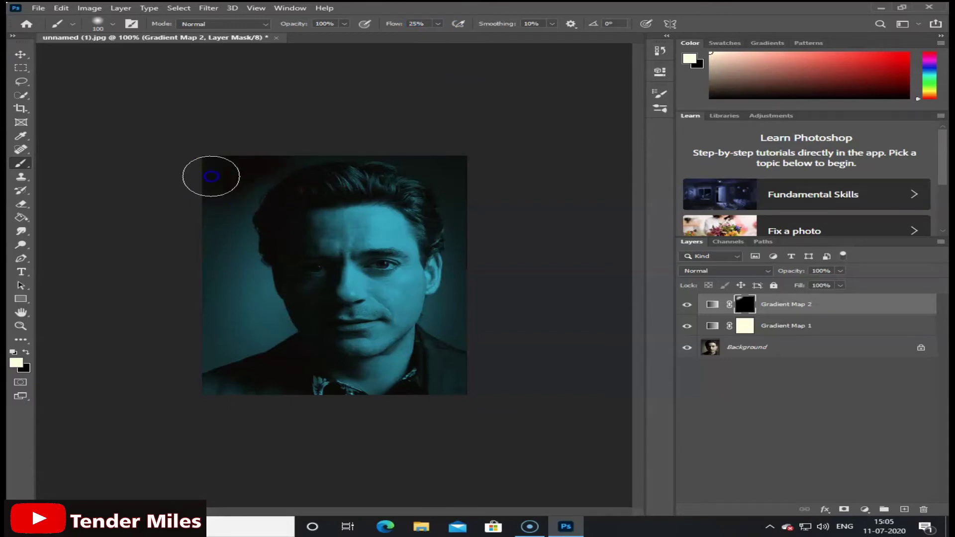
left_click_drag(212, 176, 214, 164)
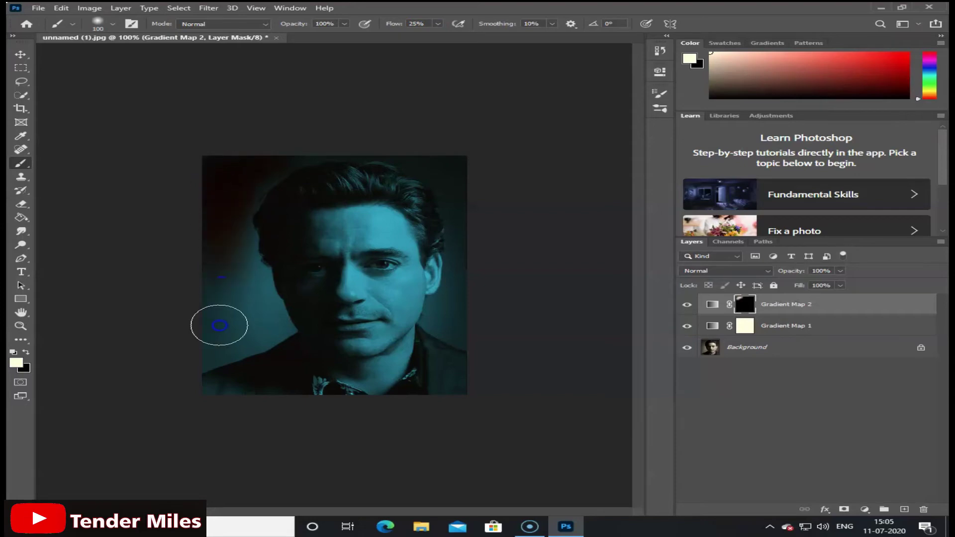
mouse_move(221, 260)
left_mouse_down()
mouse_move(246, 291)
mouse_move(248, 279)
left_mouse_up()
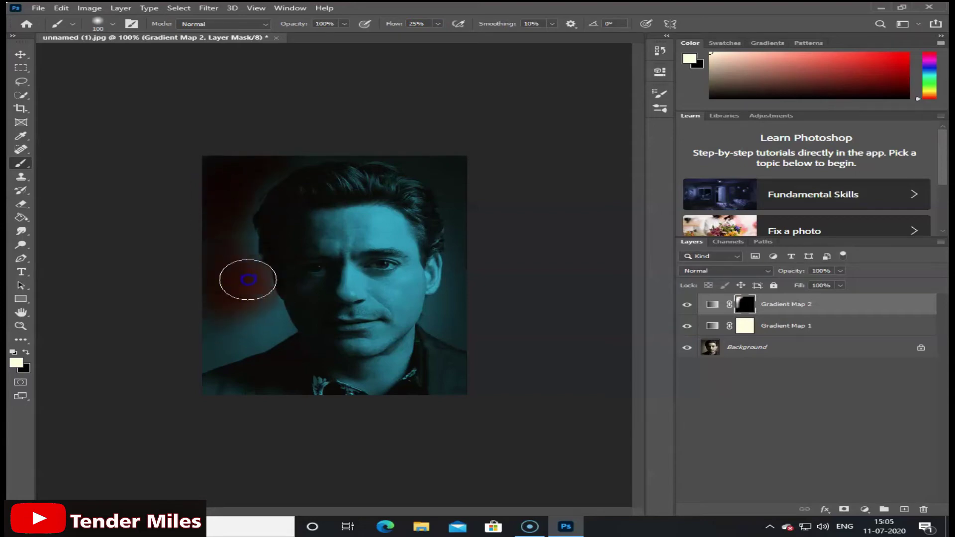
mouse_move(236, 242)
left_mouse_down()
mouse_move(247, 216)
mouse_move(256, 255)
mouse_move(243, 192)
mouse_move(289, 140)
mouse_move(213, 219)
mouse_move(205, 288)
mouse_move(222, 338)
left_mouse_up()
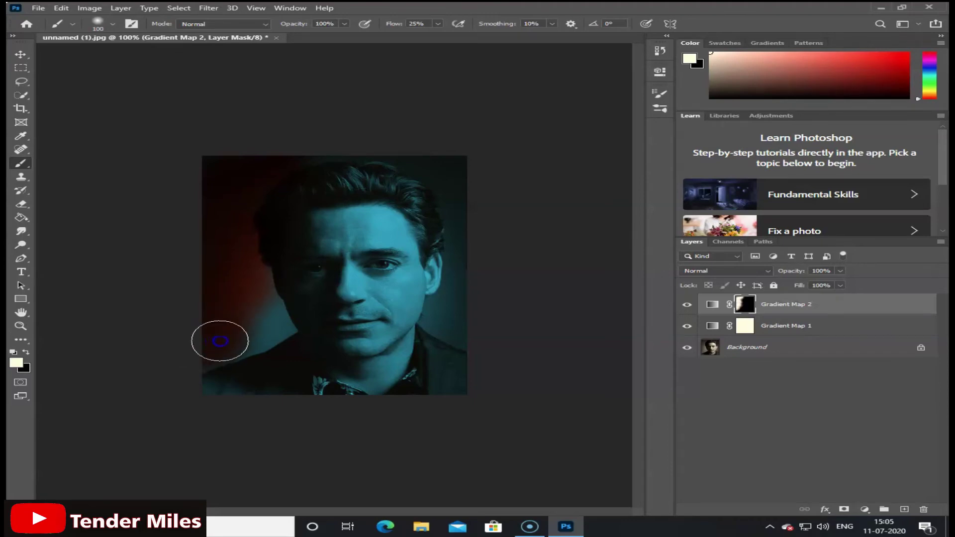
- Paint red into the lower-left background, along the left cheek edge and across the top edge
left_click_drag(187, 368, 258, 336)
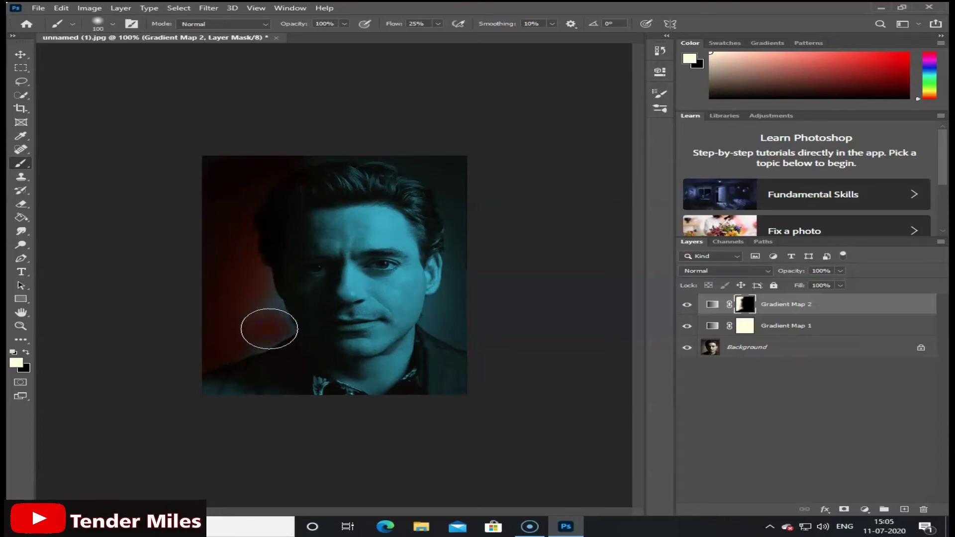
left_click_drag(269, 329, 247, 280)
mouse_move(272, 312)
left_mouse_down()
mouse_move(247, 247)
mouse_move(271, 322)
left_mouse_up()
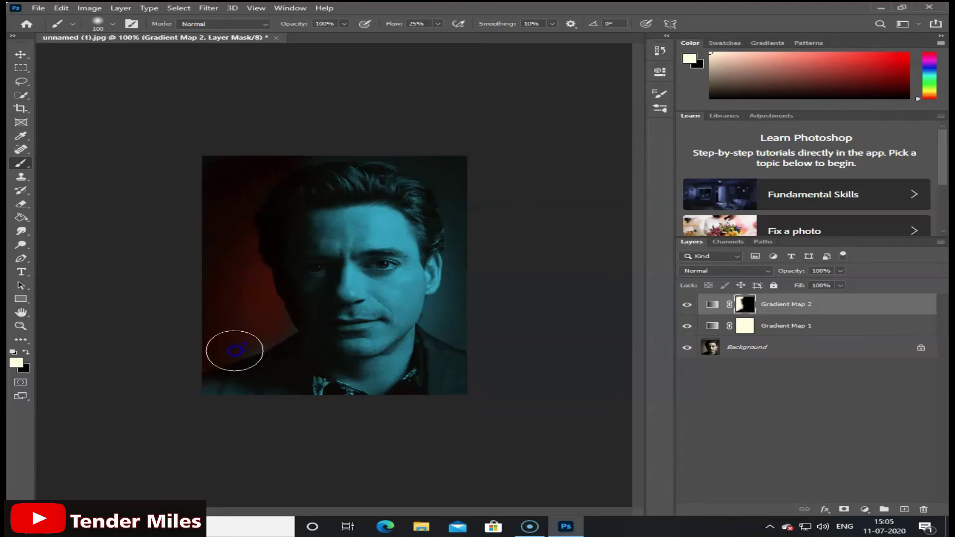
mouse_move(234, 347)
left_mouse_down()
mouse_move(287, 323)
mouse_move(246, 258)
mouse_move(213, 159)
mouse_move(239, 224)
mouse_move(241, 175)
mouse_move(273, 156)
mouse_move(240, 272)
left_mouse_up()
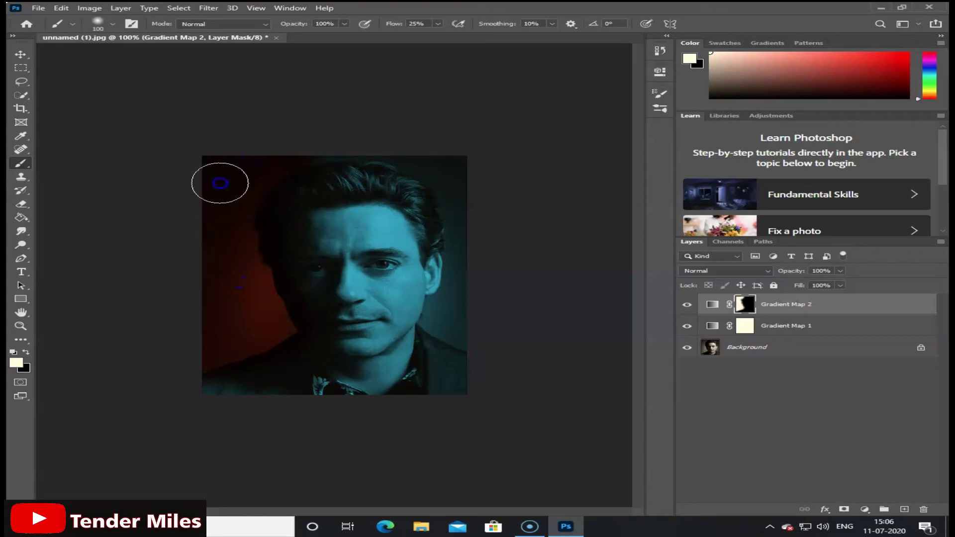
mouse_move(219, 183)
left_mouse_down()
mouse_move(209, 332)
mouse_move(255, 187)
mouse_move(226, 192)
mouse_move(219, 205)
mouse_move(202, 154)
left_mouse_up()
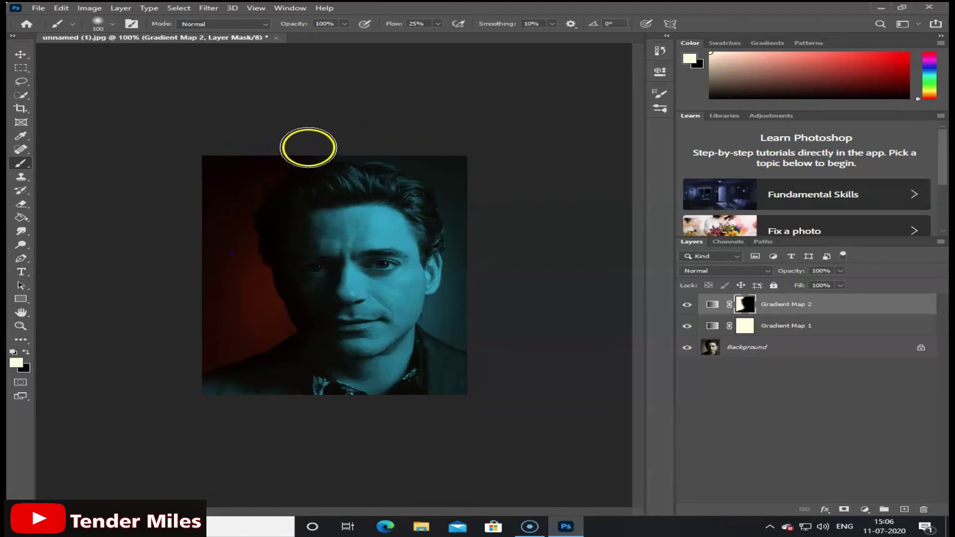
mouse_move(308, 148)
left_mouse_down()
mouse_move(393, 149)
mouse_move(478, 256)
mouse_move(454, 199)
mouse_move(475, 259)
left_mouse_up()
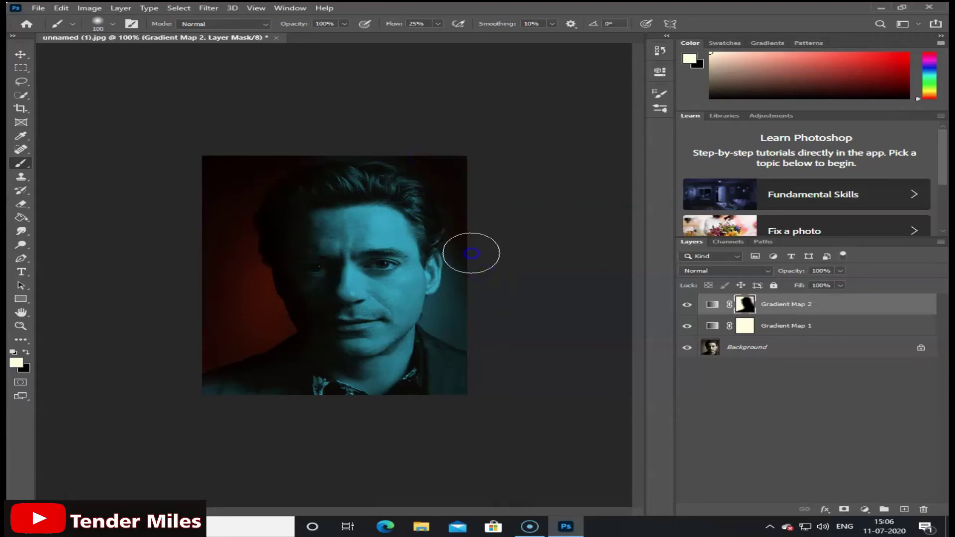
- Brush faint red along the right jaw and right edge, then touch up the left edges
left_click(465, 316)
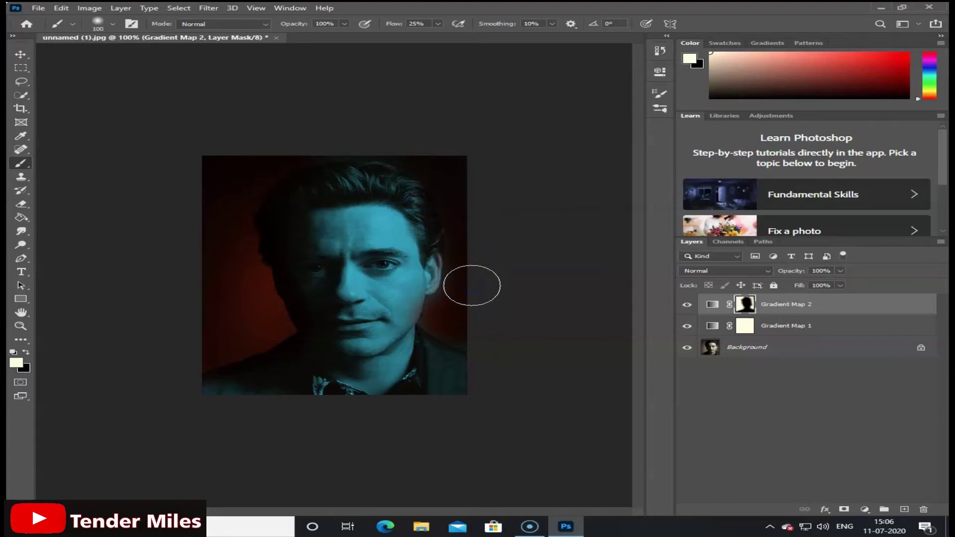
mouse_move(471, 285)
left_mouse_down()
mouse_move(473, 202)
mouse_move(473, 322)
mouse_move(465, 333)
mouse_move(446, 321)
left_mouse_up()
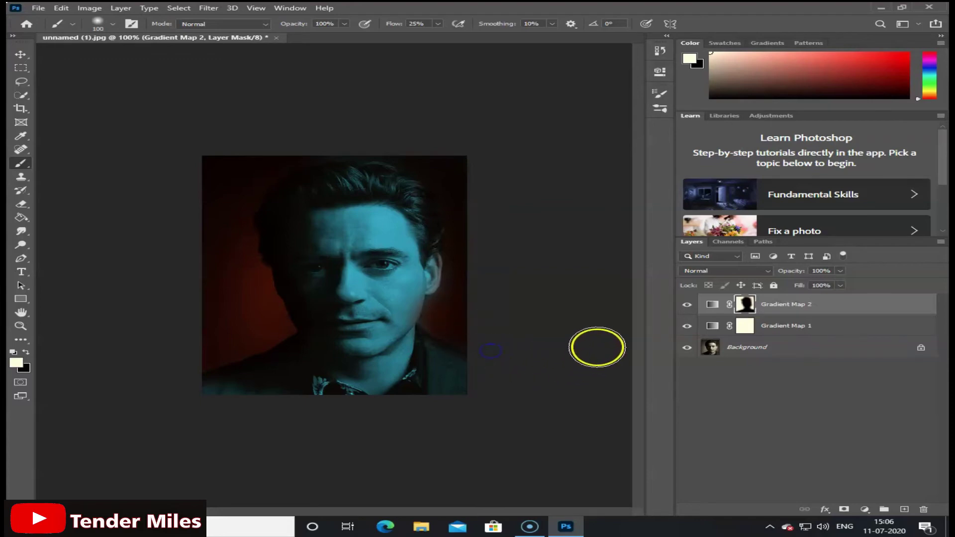
left_click_drag(596, 345, 482, 292)
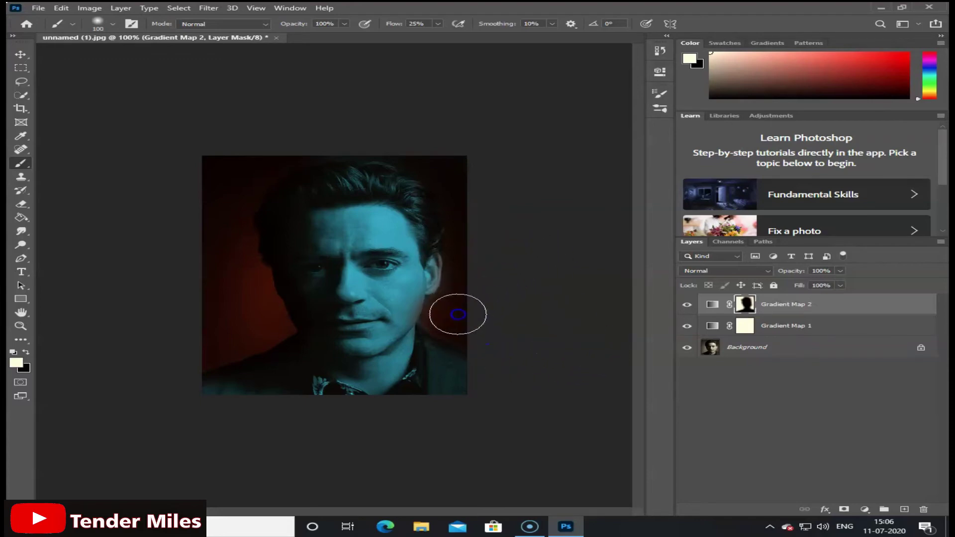
left_click_drag(448, 174, 464, 201)
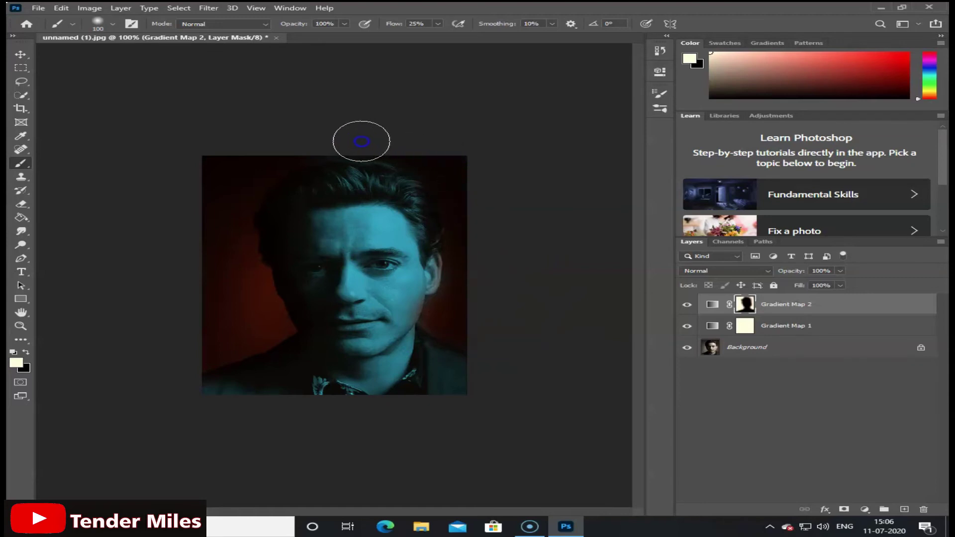
left_click_drag(241, 309, 236, 277)
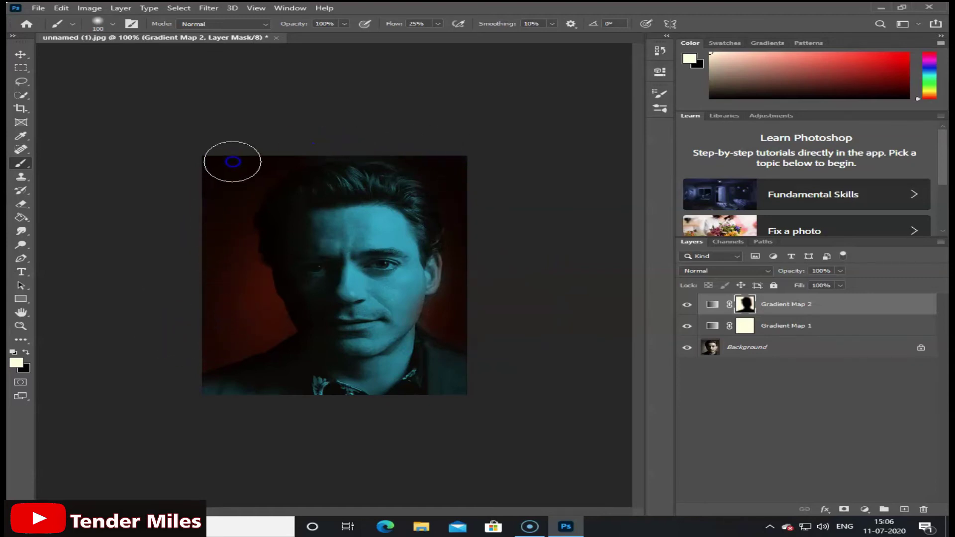
left_click_drag(233, 162, 173, 278)
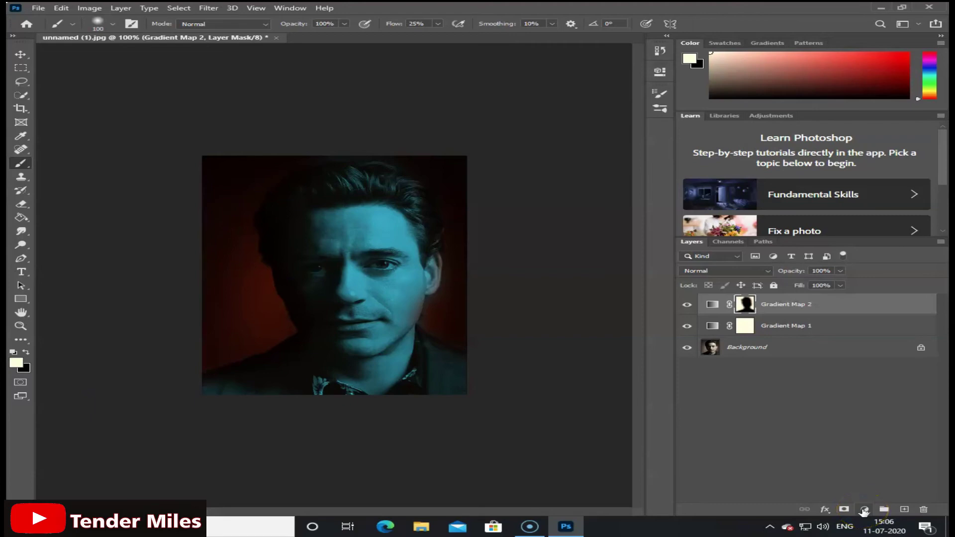
- Split Gradient Map 2's Underlying Layer black Blend If slider to 0/58
left_click(823, 512)
key("Escape")
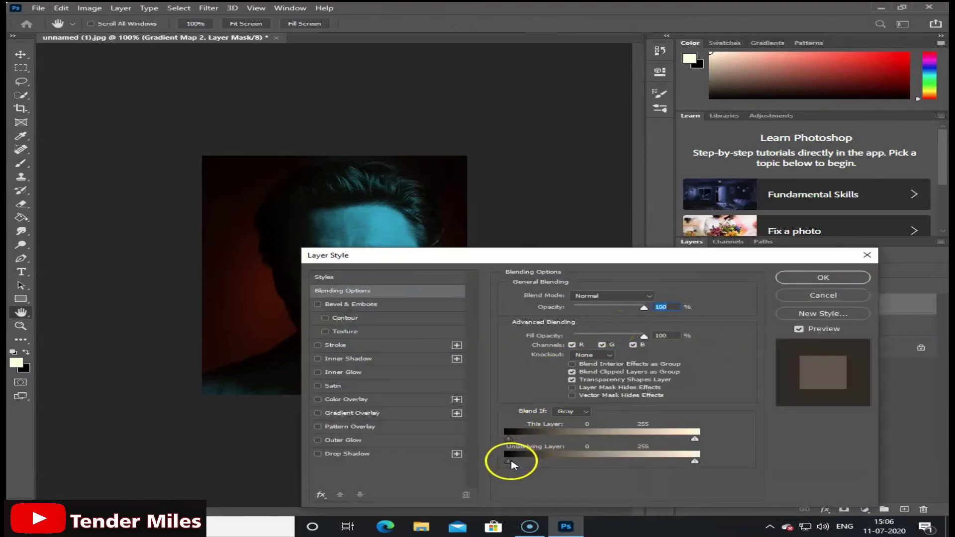
key("alt")
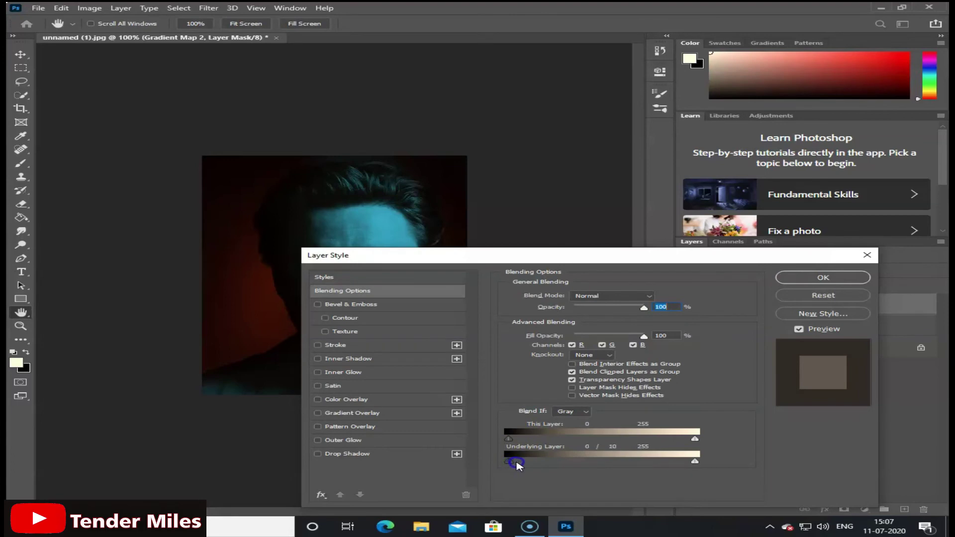
left_click_drag(550, 462, 550, 463)
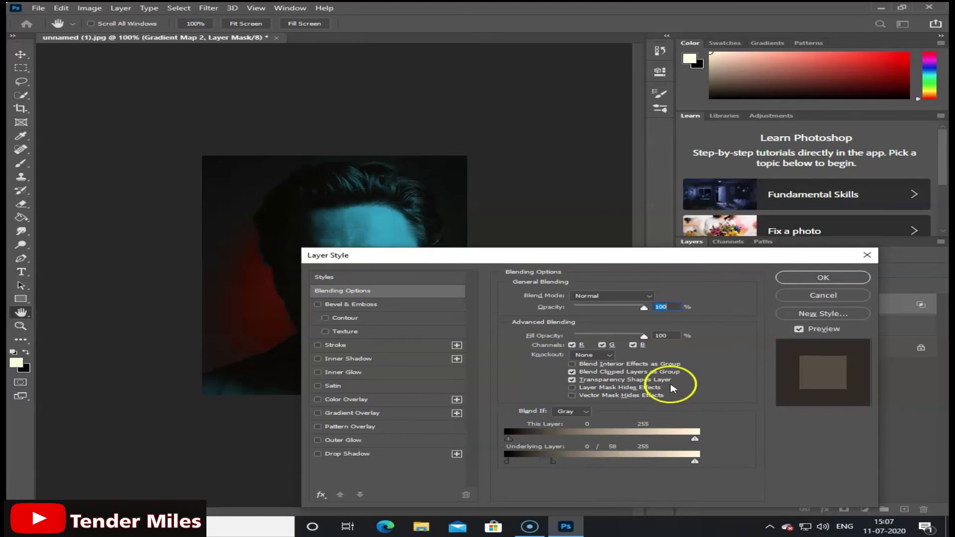
left_click(811, 277)
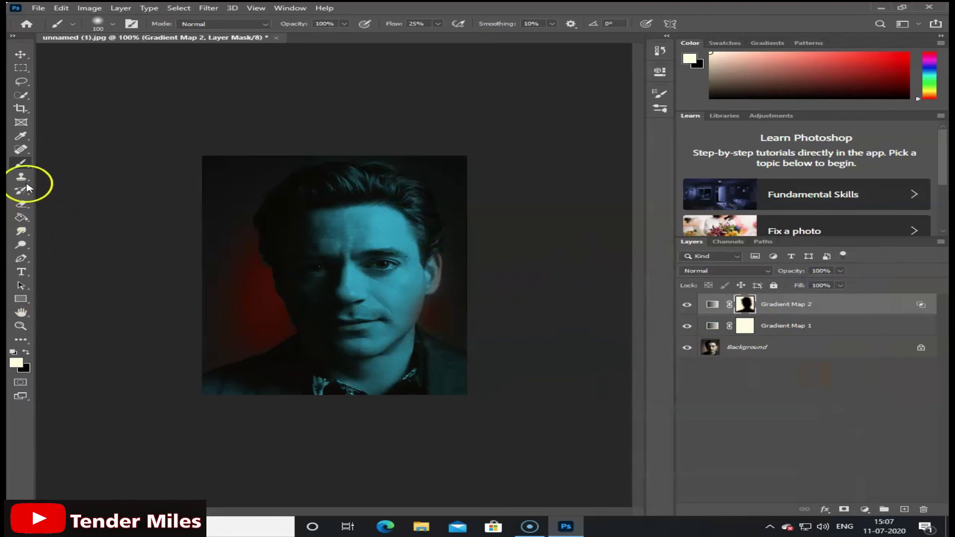
- Erase the Gradient Map 2 mask over the chin, collar, hair, forehead and right jaw
left_click(21, 204)
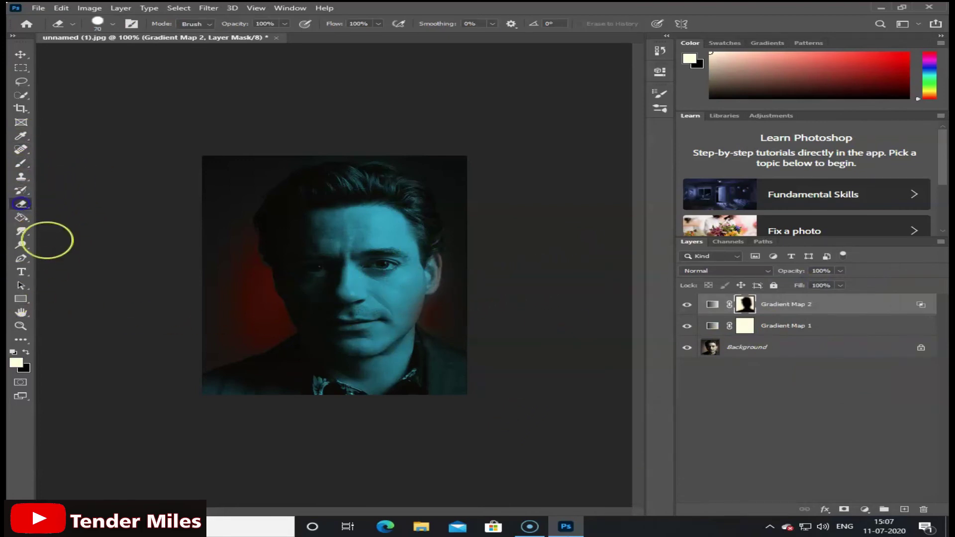
left_click(237, 384)
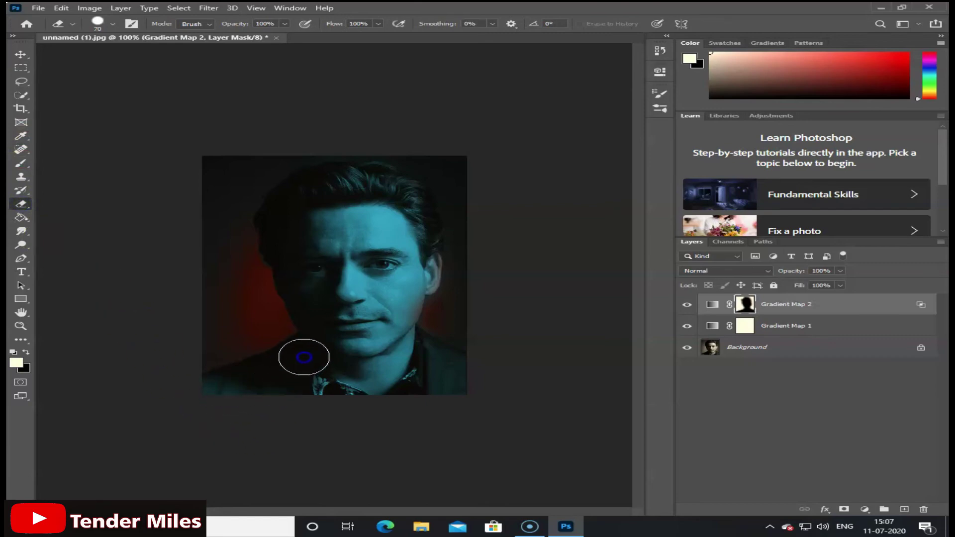
left_click_drag(322, 370, 351, 344)
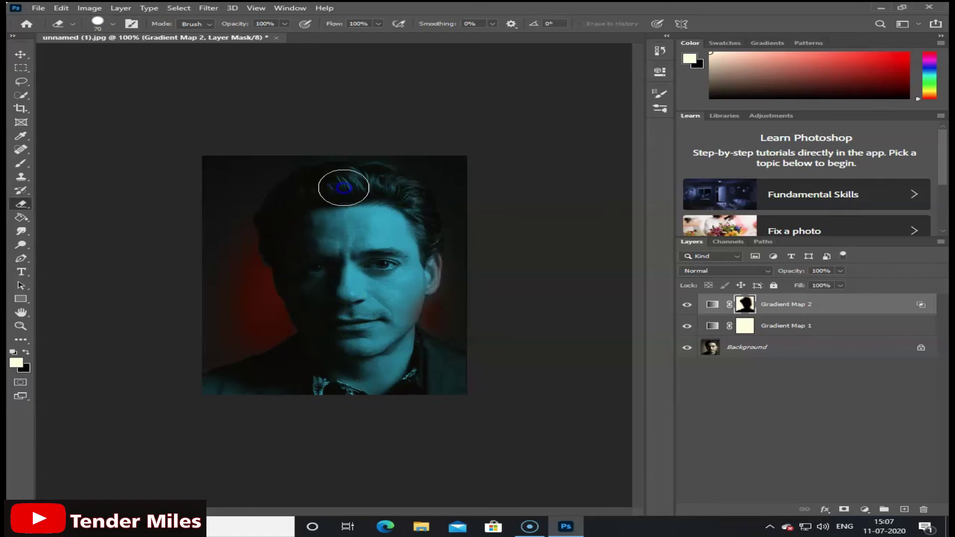
left_click_drag(344, 188, 328, 212)
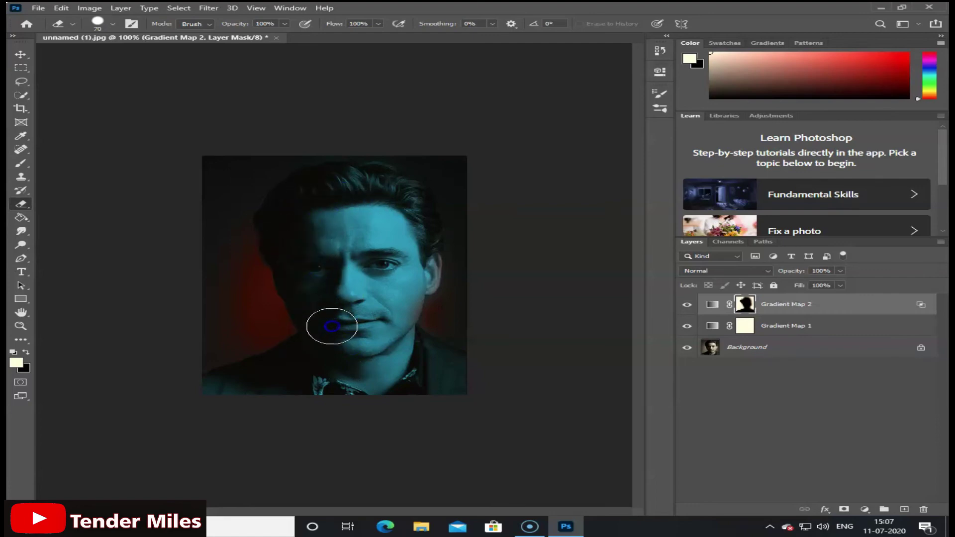
mouse_move(332, 327)
left_mouse_down()
mouse_move(379, 362)
mouse_move(405, 316)
left_mouse_up()
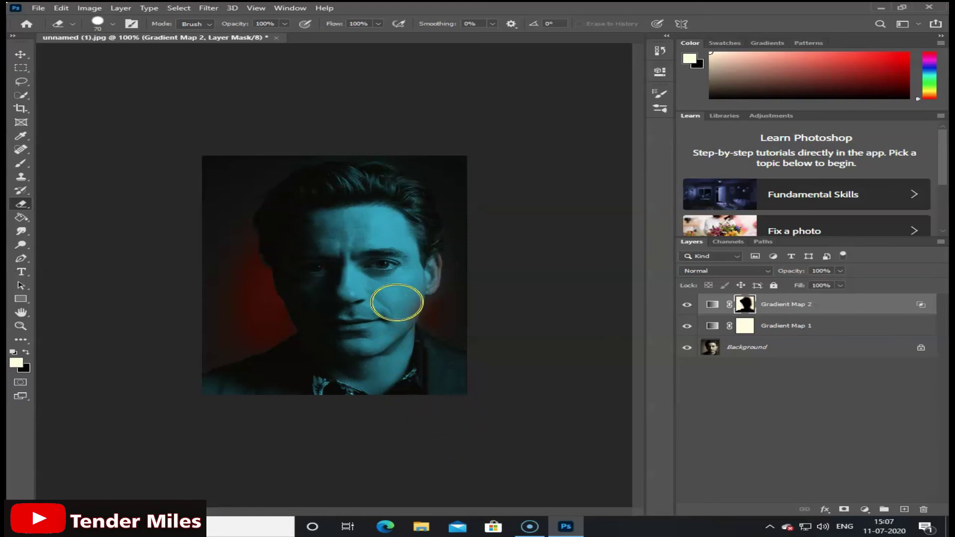
- Erase the mask across the cheeks, under the eye, the forehead and from collar to cheek
left_click(396, 309)
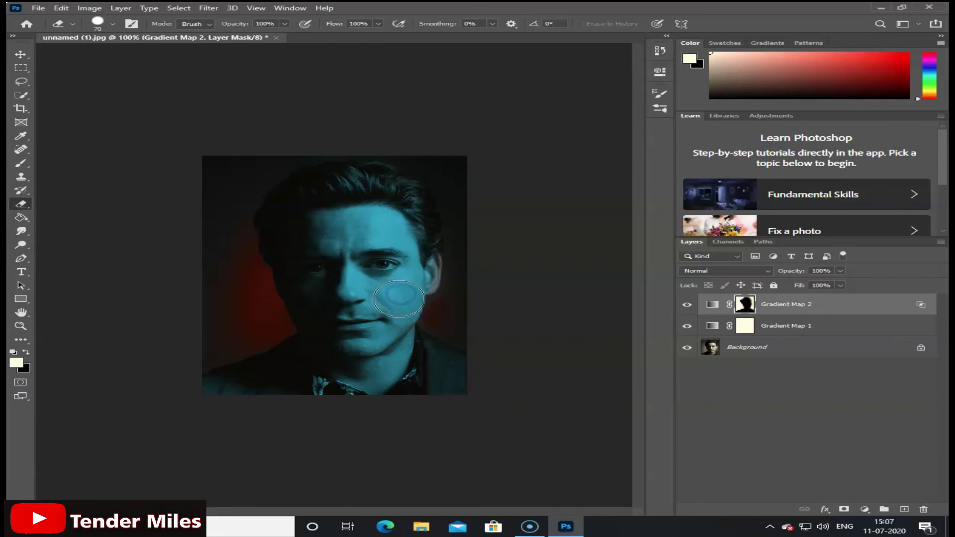
left_click_drag(399, 298, 392, 363)
left_click(416, 262)
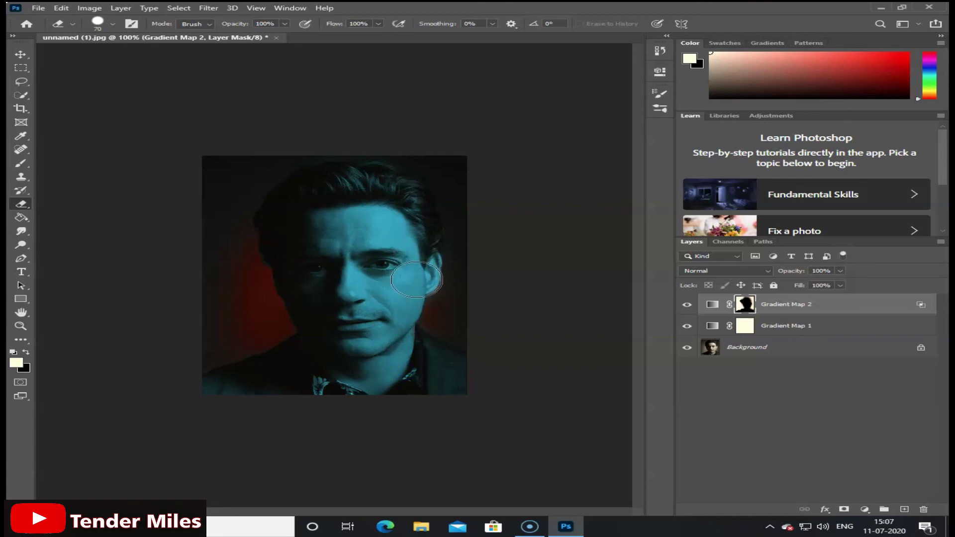
mouse_move(413, 281)
left_mouse_down()
mouse_move(414, 267)
mouse_move(352, 283)
left_mouse_up()
left_click_drag(337, 228, 348, 225)
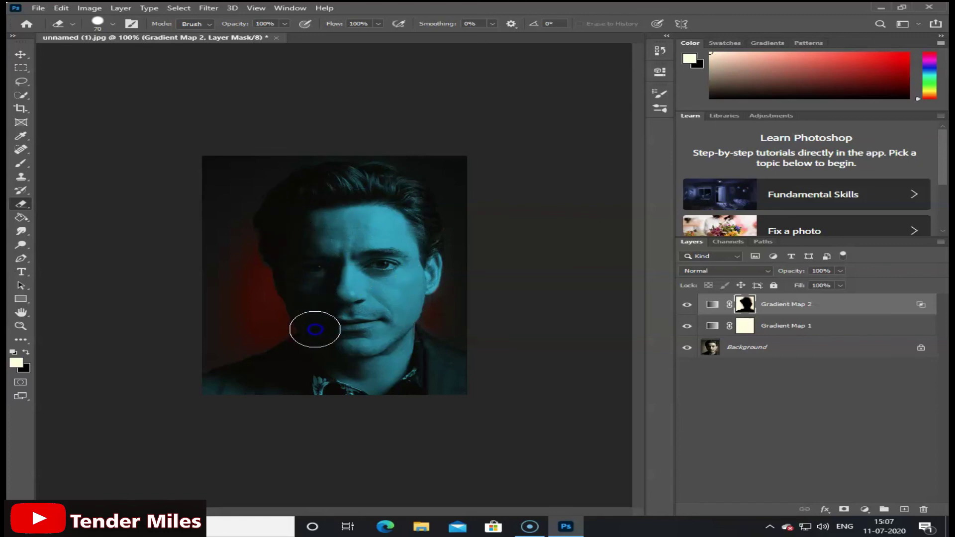
left_click_drag(315, 330, 311, 360)
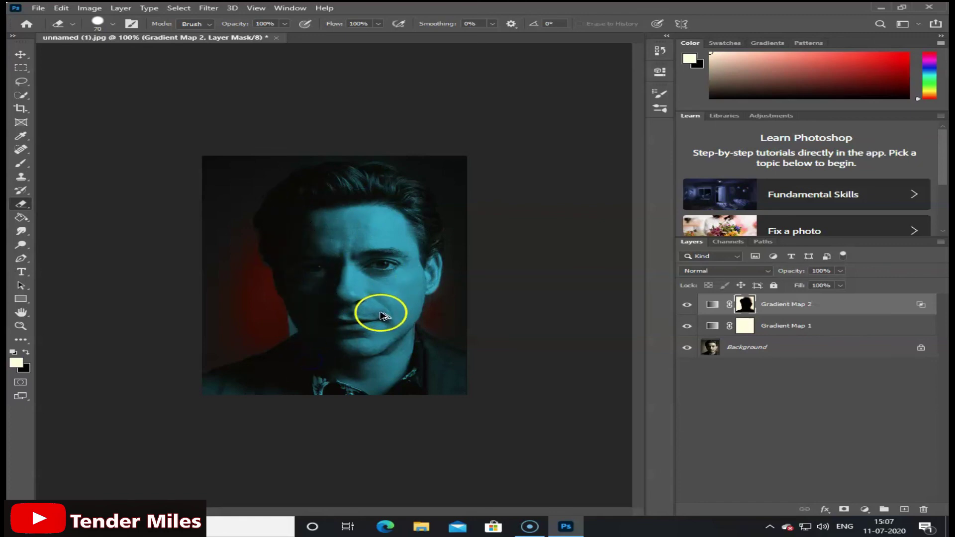
left_click(323, 316)
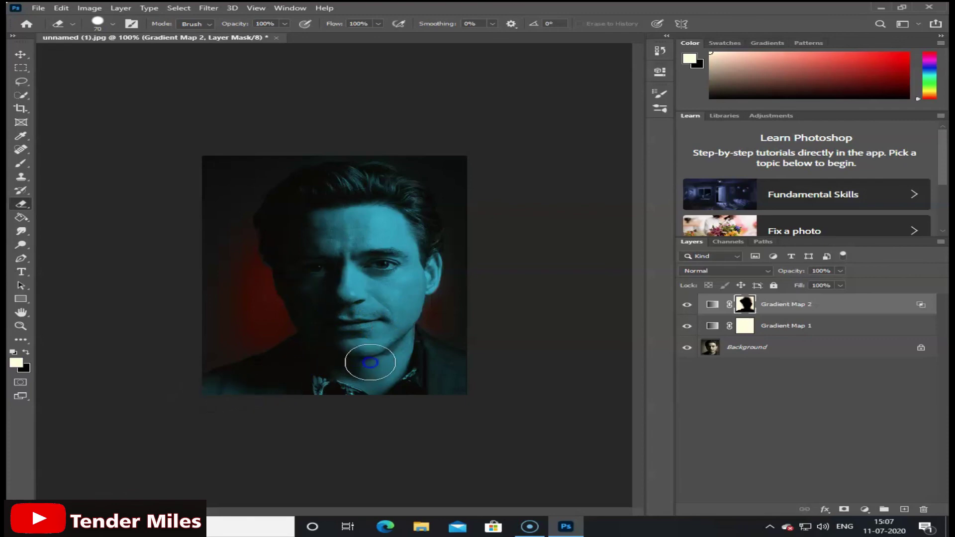
mouse_move(370, 362)
left_mouse_down()
mouse_move(395, 266)
mouse_move(390, 235)
left_mouse_up()
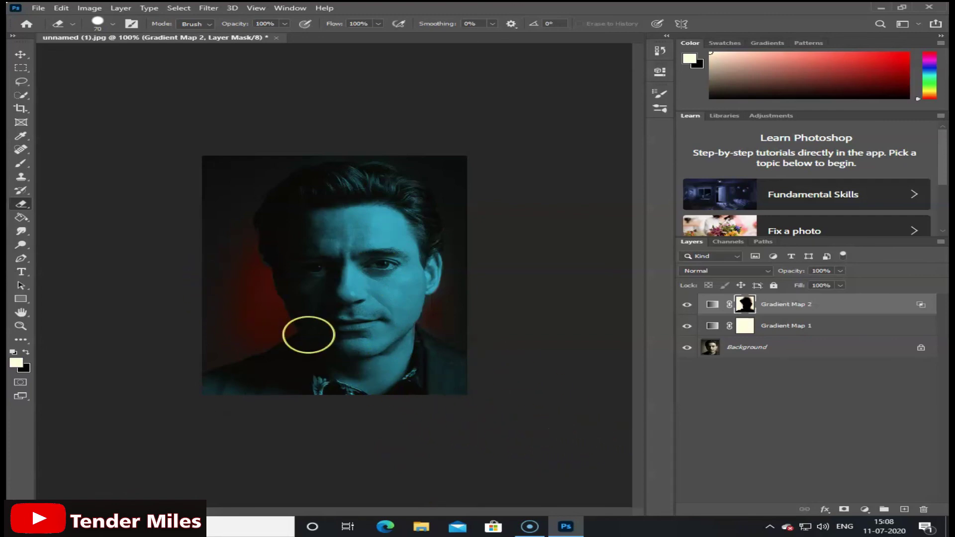
- Brush more Gradient Map 2 red onto the mask beside the hair and near the lower-left corner
left_click(20, 162)
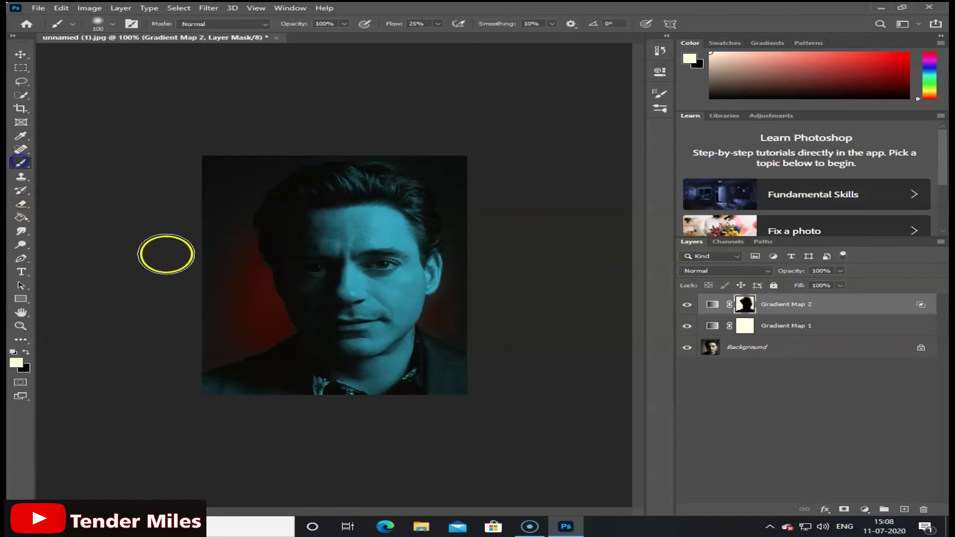
left_click_drag(188, 341, 239, 182)
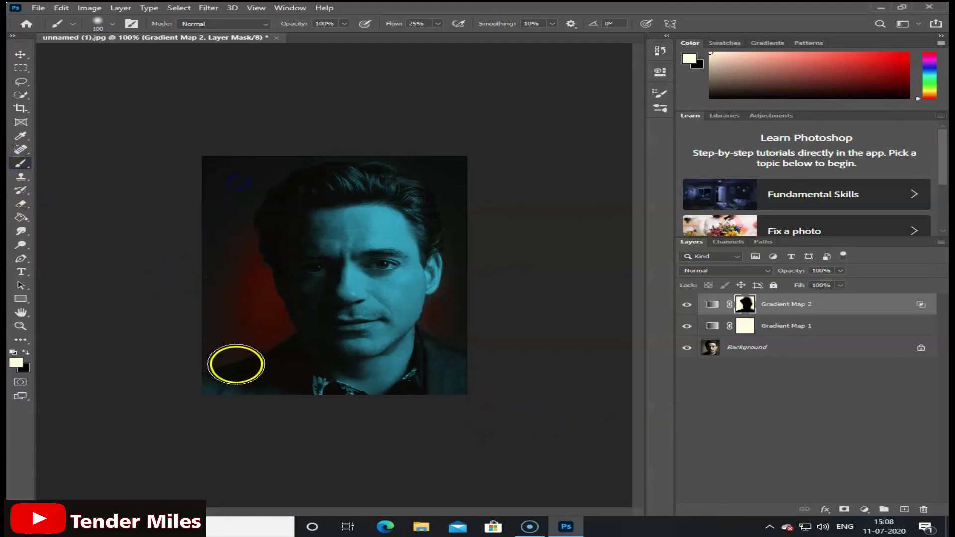
left_click_drag(236, 364, 229, 334)
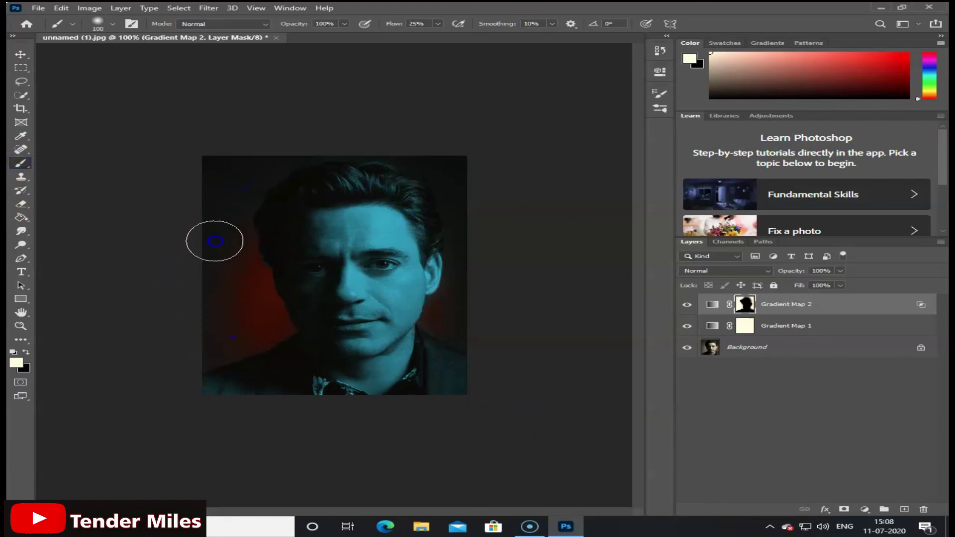
left_click(724, 524)
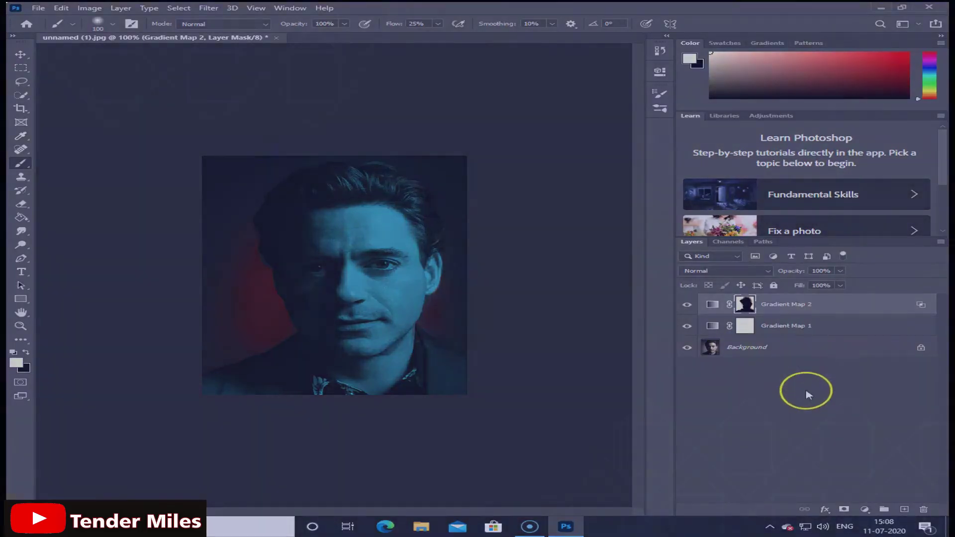